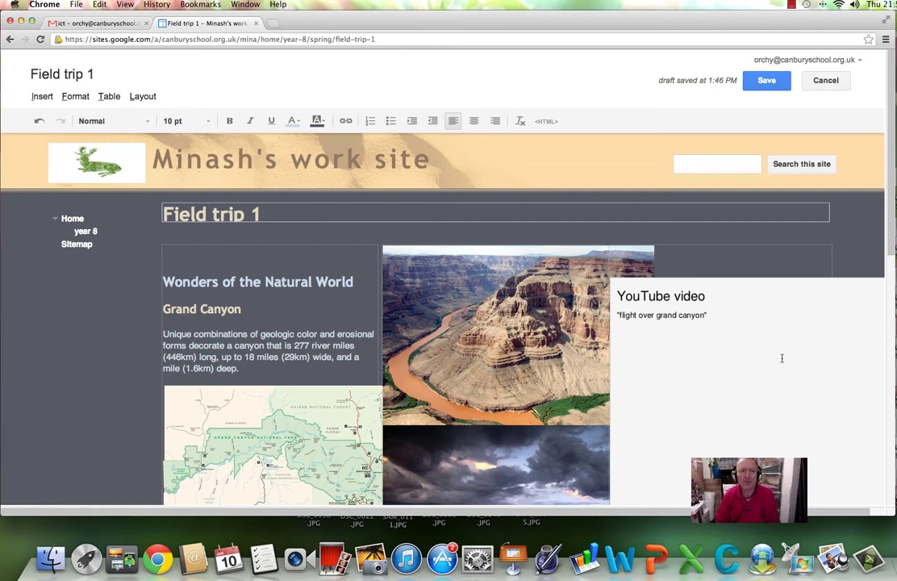
# Insert a table of 1 column by 10 rows above the YouTube video in the page's third column
pyautogui.scroll(-5, 782, 359)
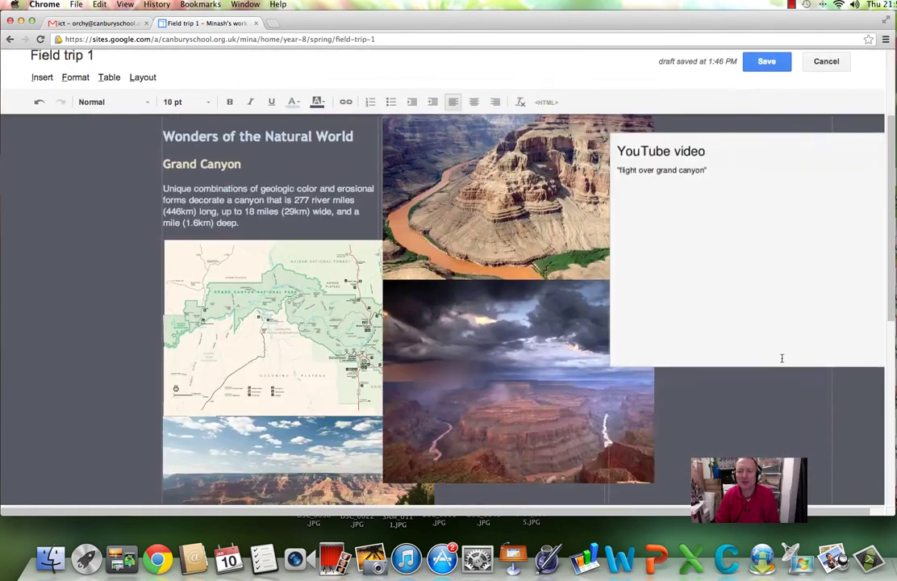
pyautogui.scroll(-5, 782, 358)
pyautogui.scroll(10, 782, 358)
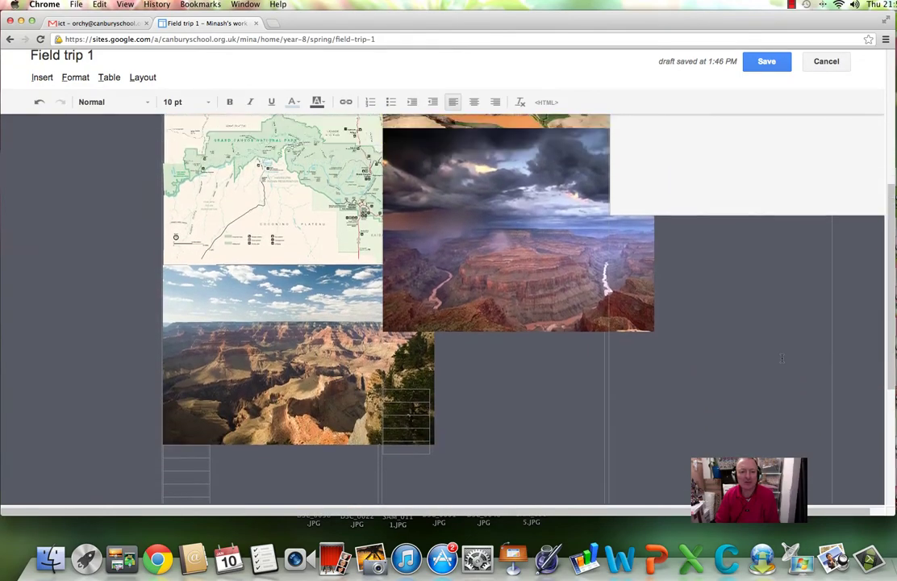
pyautogui.scroll(-5, 782, 358)
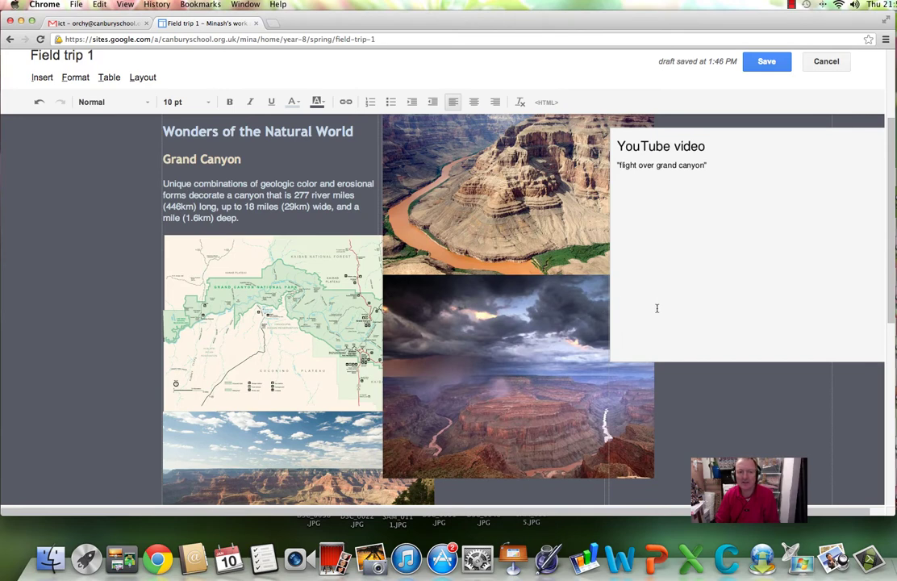
pyautogui.scroll(5, 656, 308)
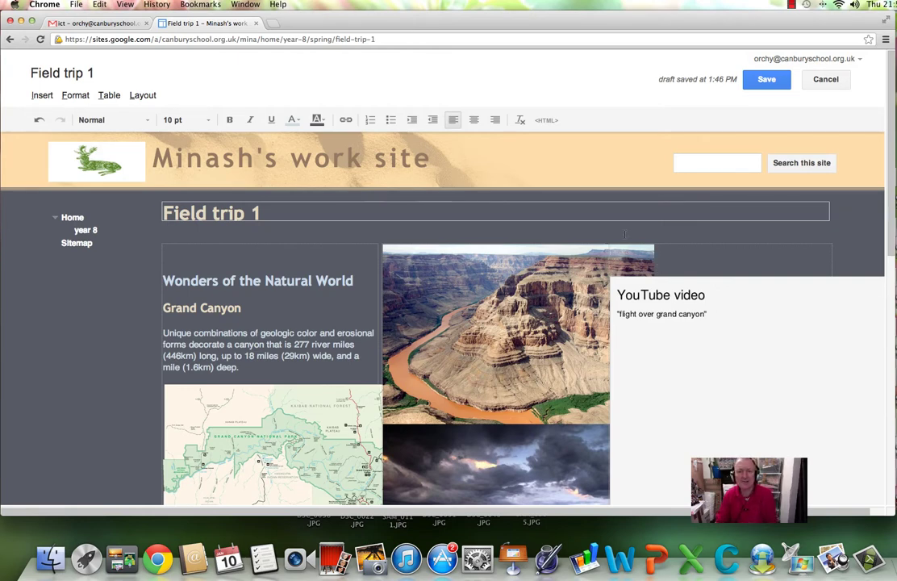
pyautogui.click(110, 97)
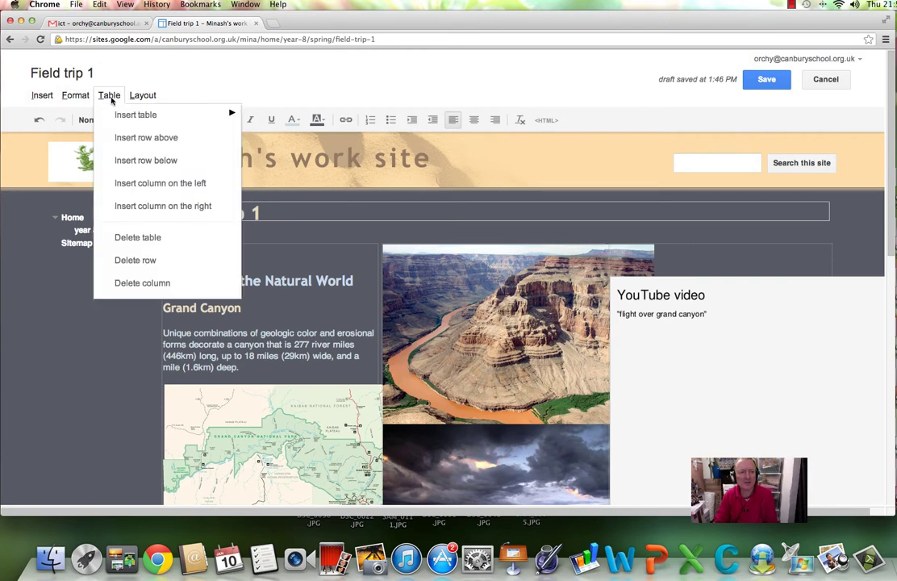
pyautogui.moveTo(139, 114)
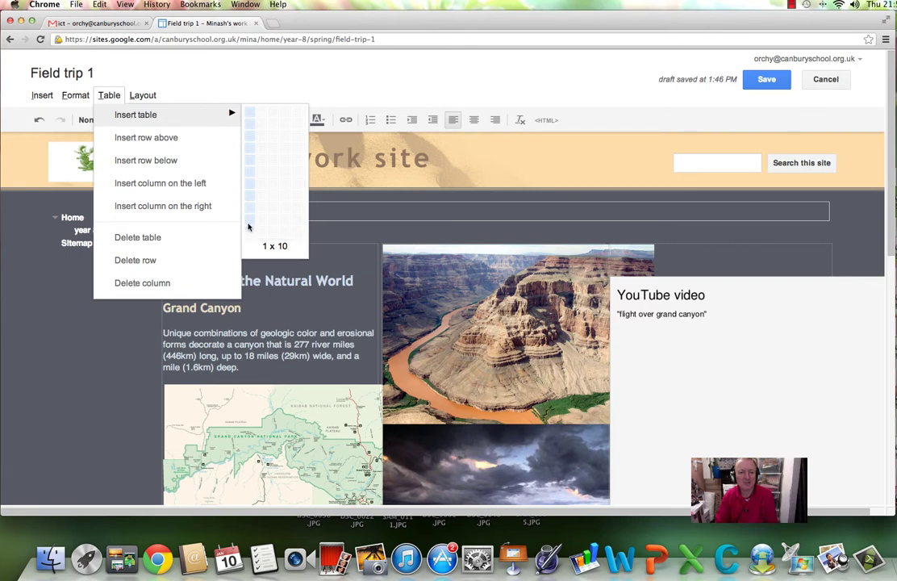
pyautogui.click(249, 227)
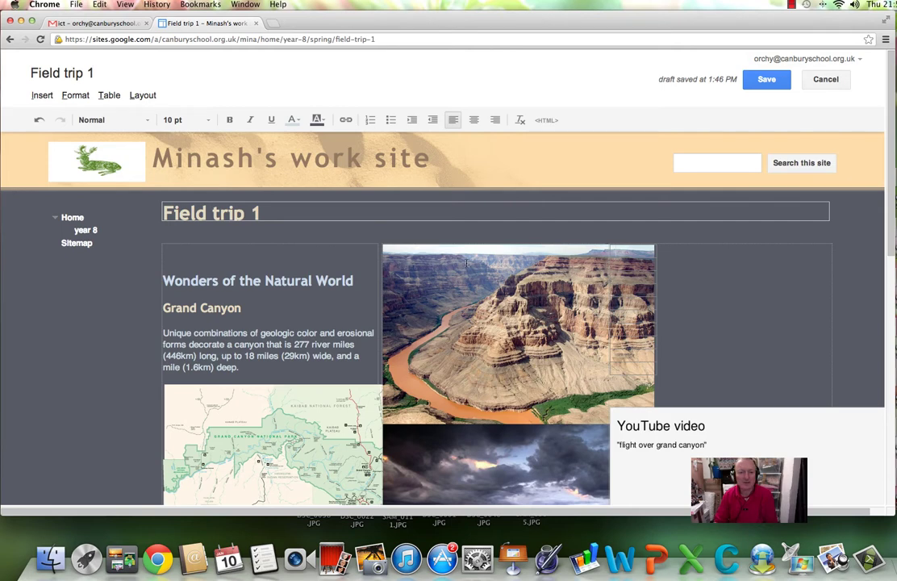
# Try to copy the YouTube video placeholder as an image and select the area just above it
pyautogui.click(740, 443)
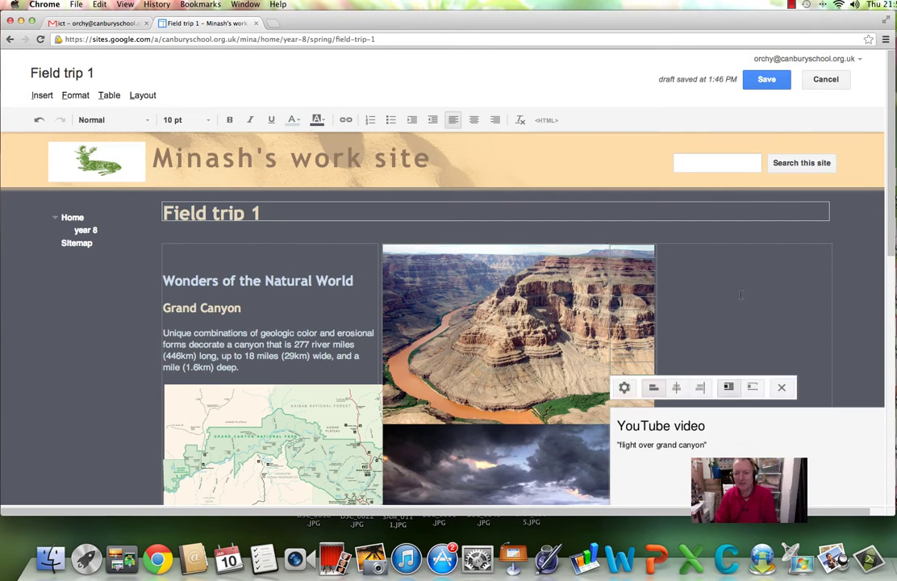
pyautogui.scroll(-5, 740, 294)
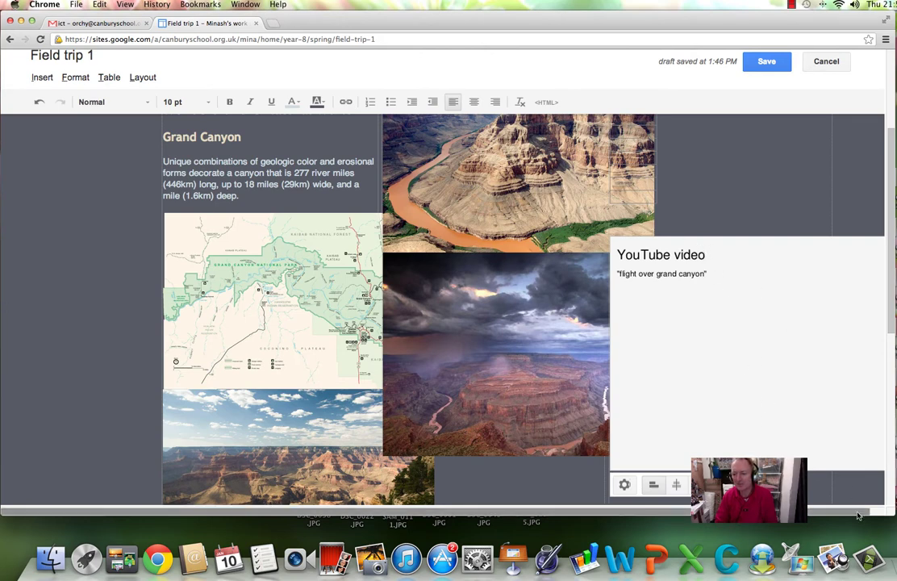
pyautogui.hscroll(2, 846, 489)
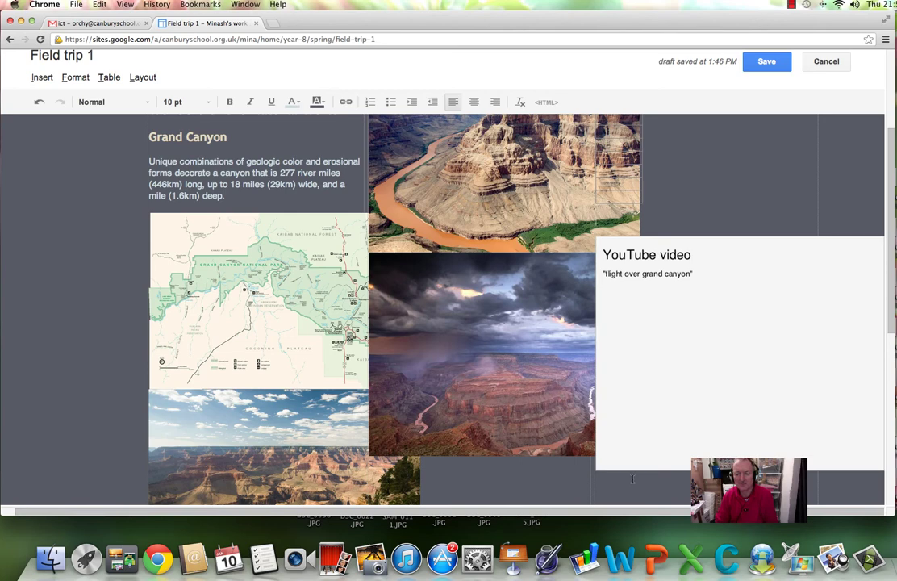
pyautogui.rightClick(719, 352)
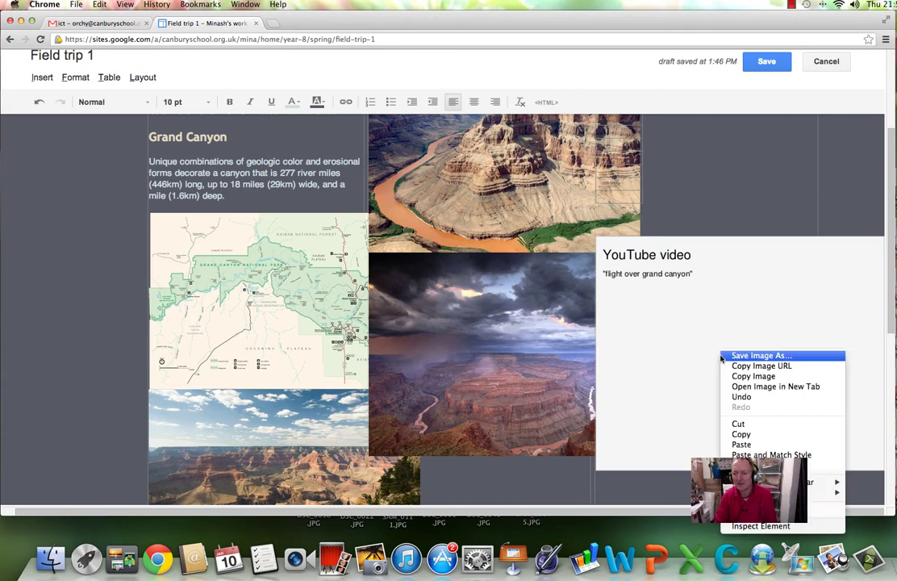
pyautogui.click(748, 378)
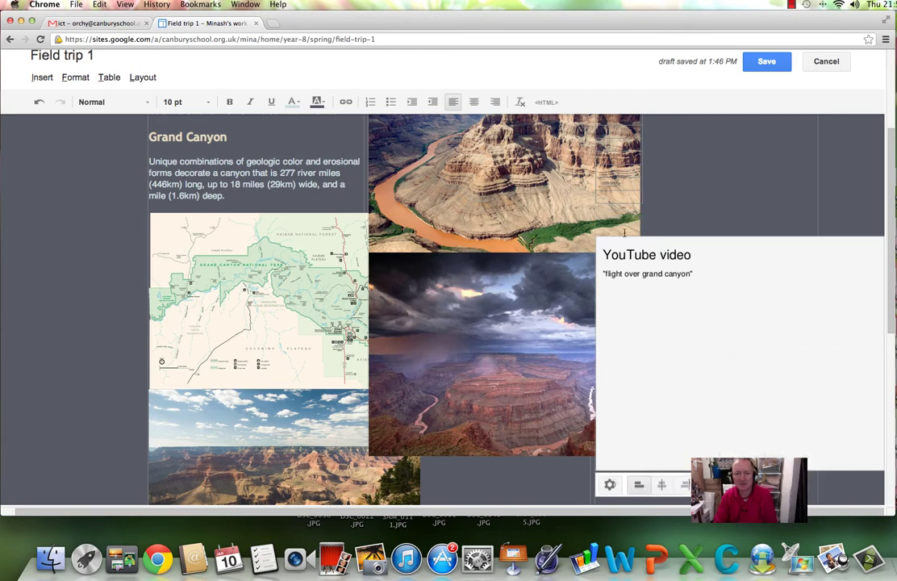
pyautogui.moveTo(609, 228); pyautogui.dragTo(645, 323)
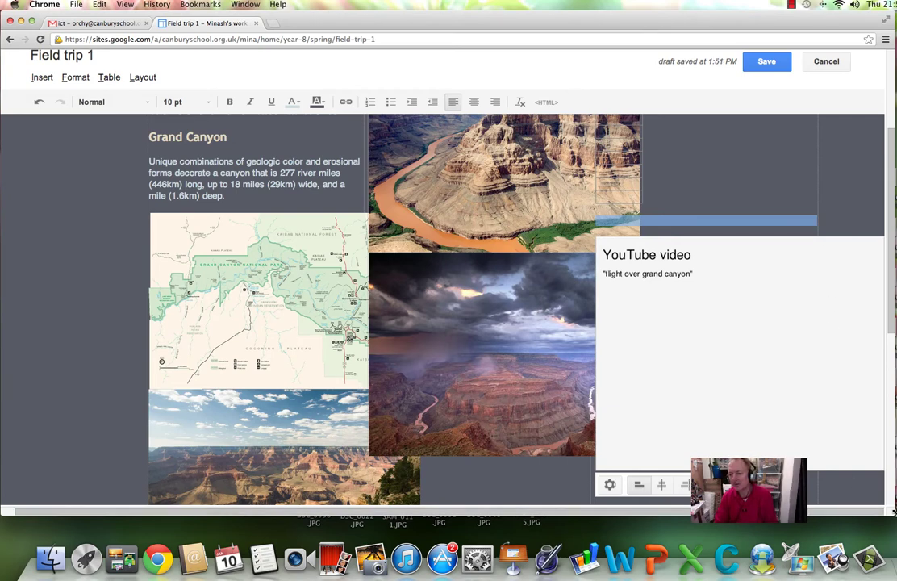
# Enlarge the browser window so the page's three columns have more width
pyautogui.moveTo(893, 511); pyautogui.dragTo(896, 531)
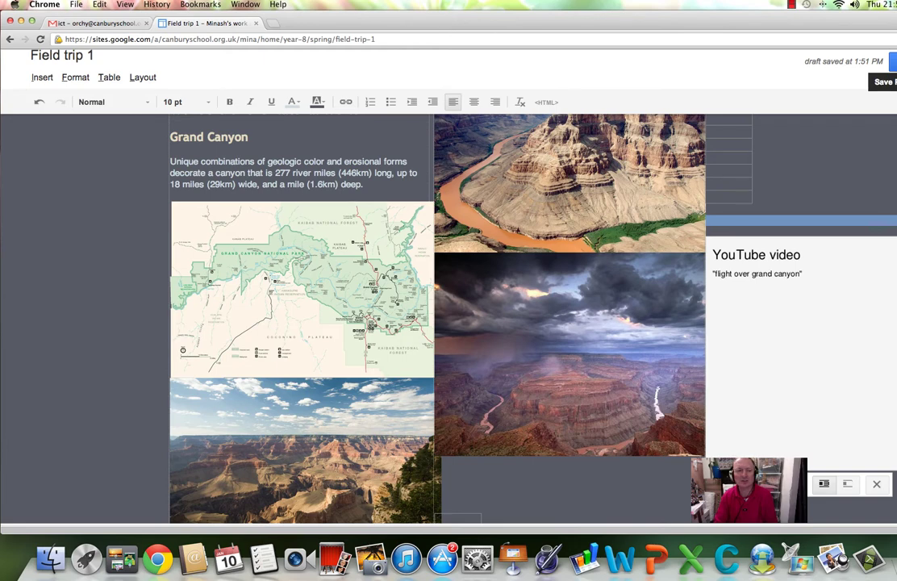
pyautogui.click(792, 4)
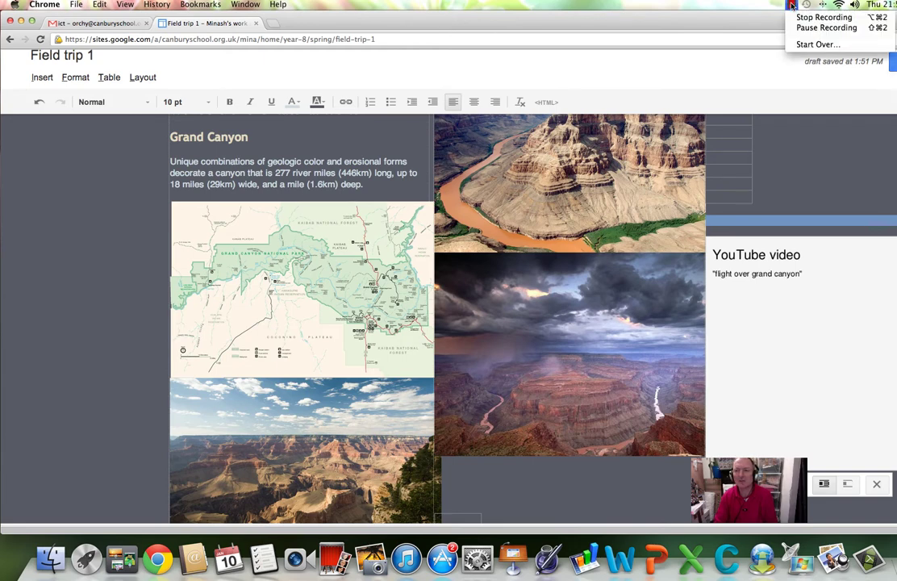
pyautogui.click(814, 28)
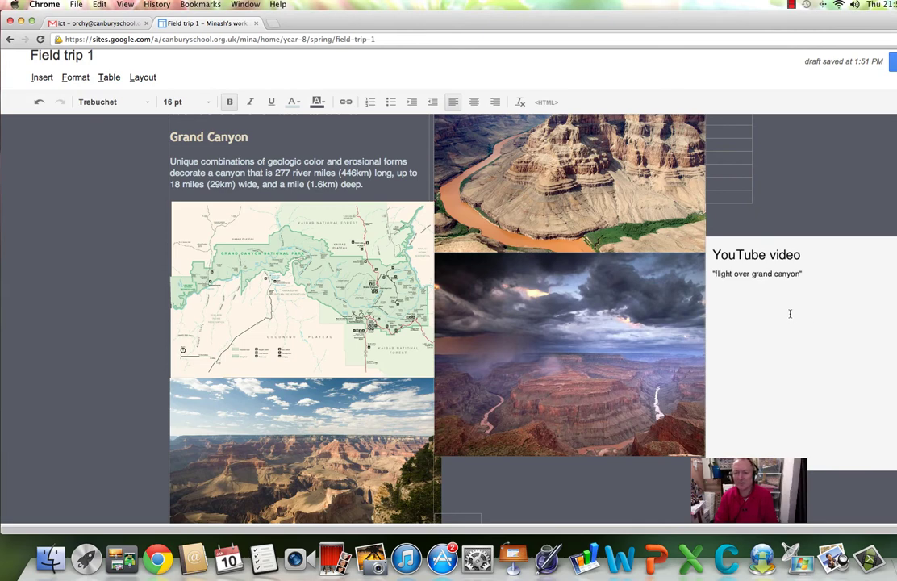
# Take the video URL from the YouTube video's properties and remove the video from below the new table
pyautogui.click(789, 360)
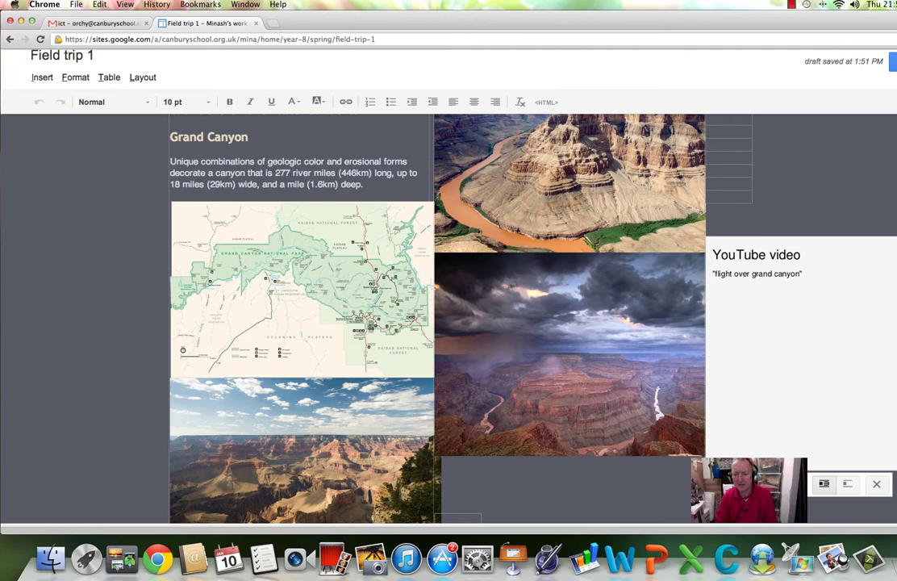
pyautogui.click(718, 484)
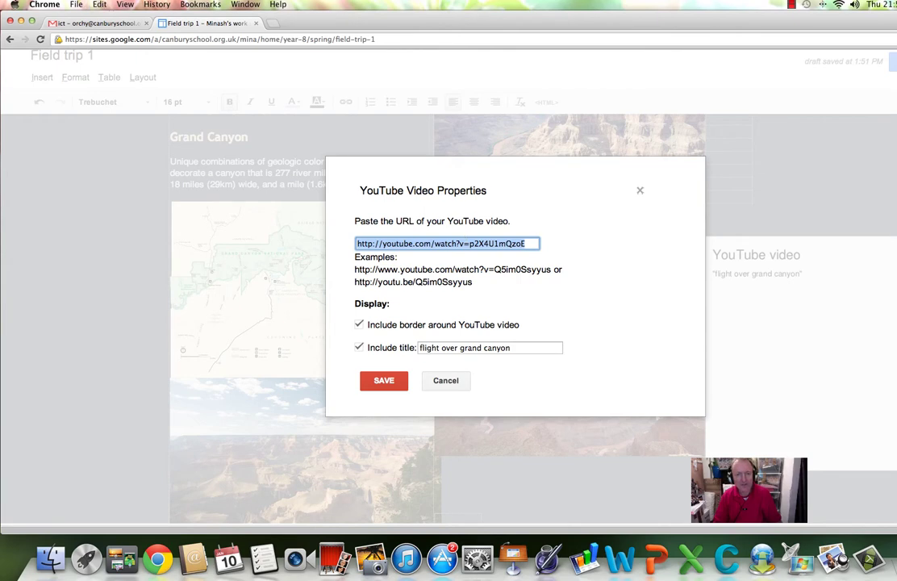
pyautogui.click(384, 382)
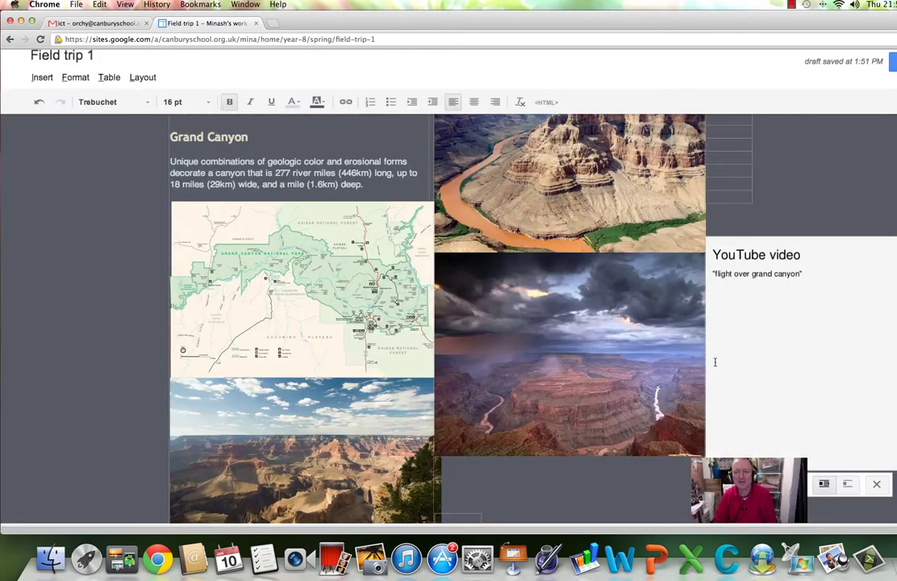
pyautogui.click(877, 485)
pyautogui.scroll(5, 786, 242)
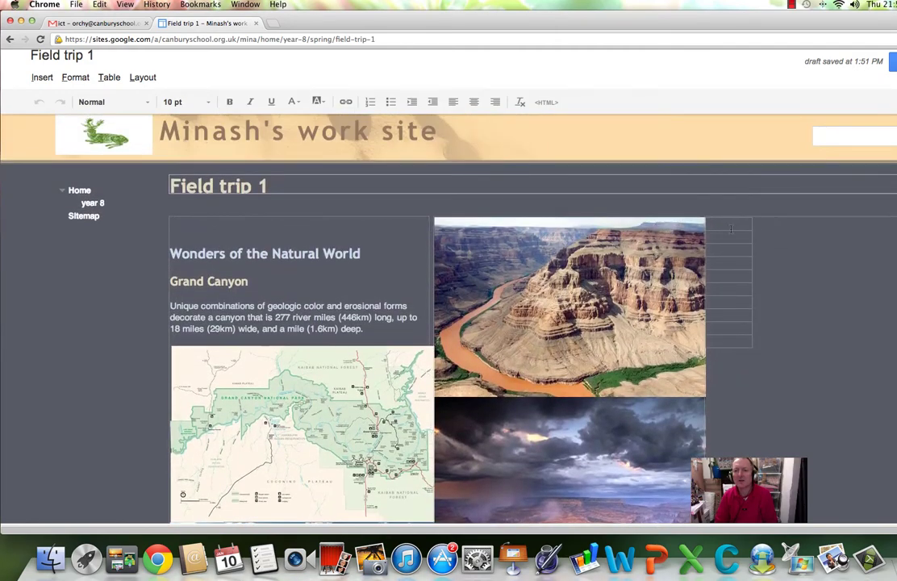
pyautogui.click(730, 229)
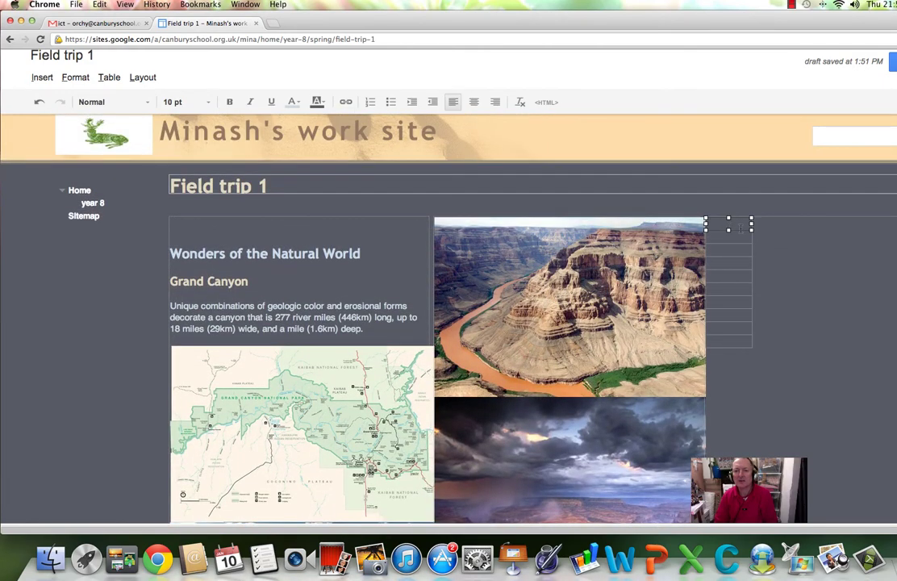
pyautogui.click(42, 78)
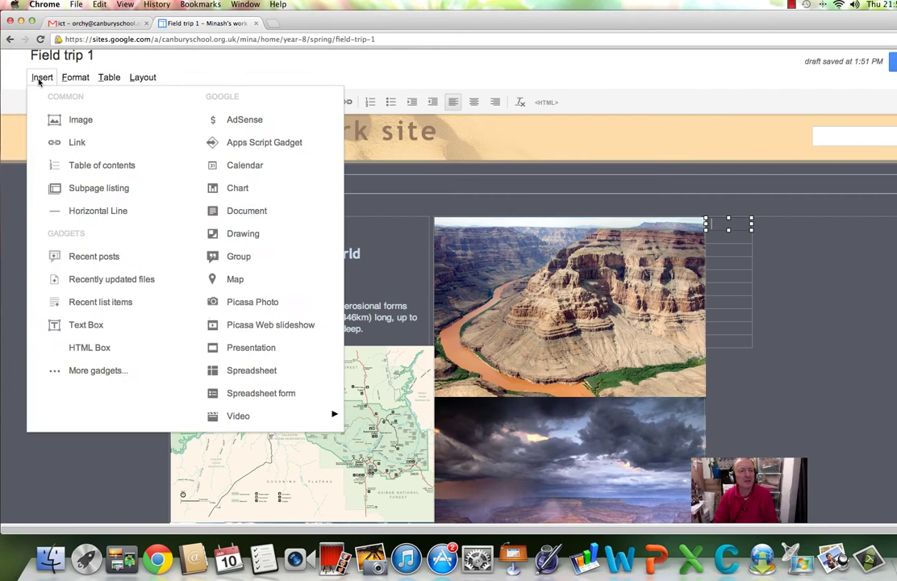
pyautogui.moveTo(320, 414)
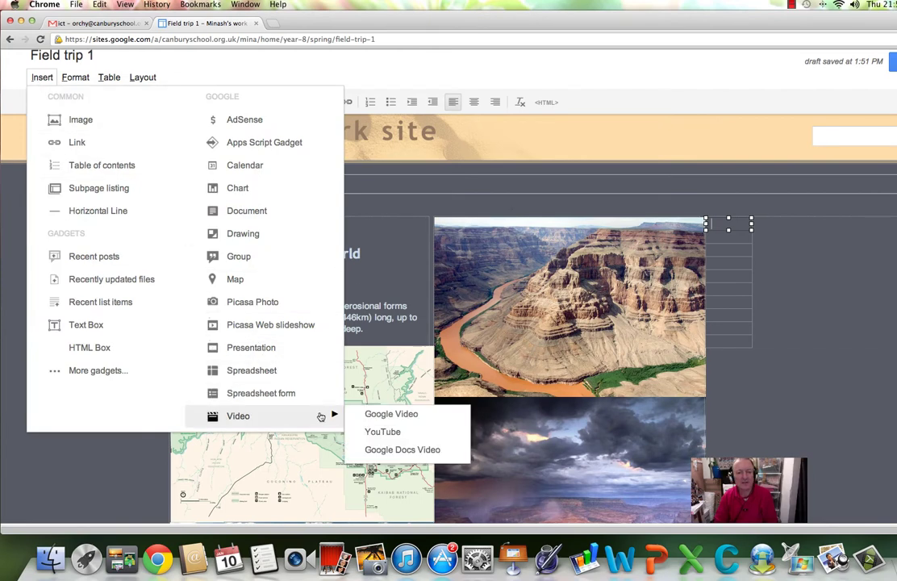
pyautogui.click(384, 431)
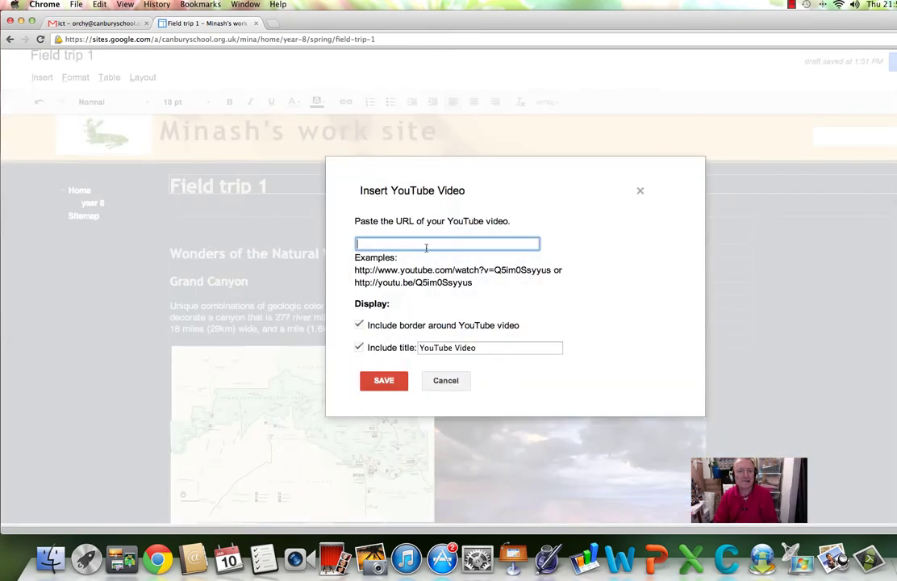
pyautogui.press('super+v')
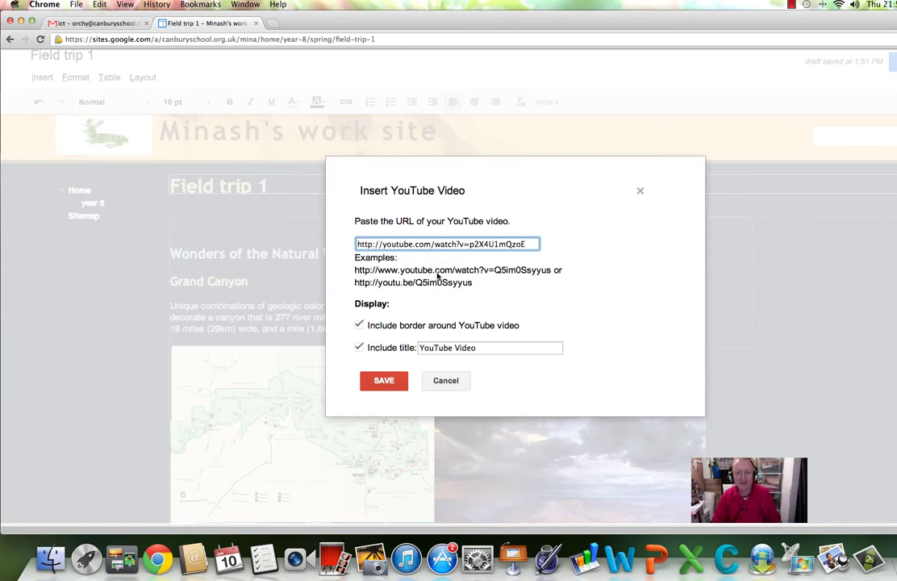
# Set the video's title to "flight over Grand Canyon" and insert it with a border and title
pyautogui.click(485, 348)
pyautogui.press('super+a')
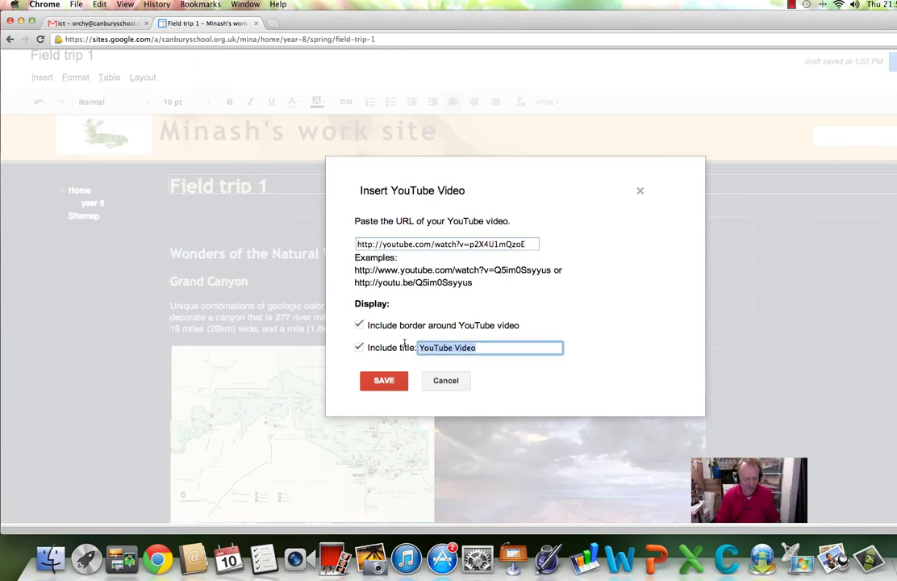
pyautogui.write('flig')
pyautogui.press('BackSpace')
pyautogui.press('BackSpace')
pyautogui.write('gh')
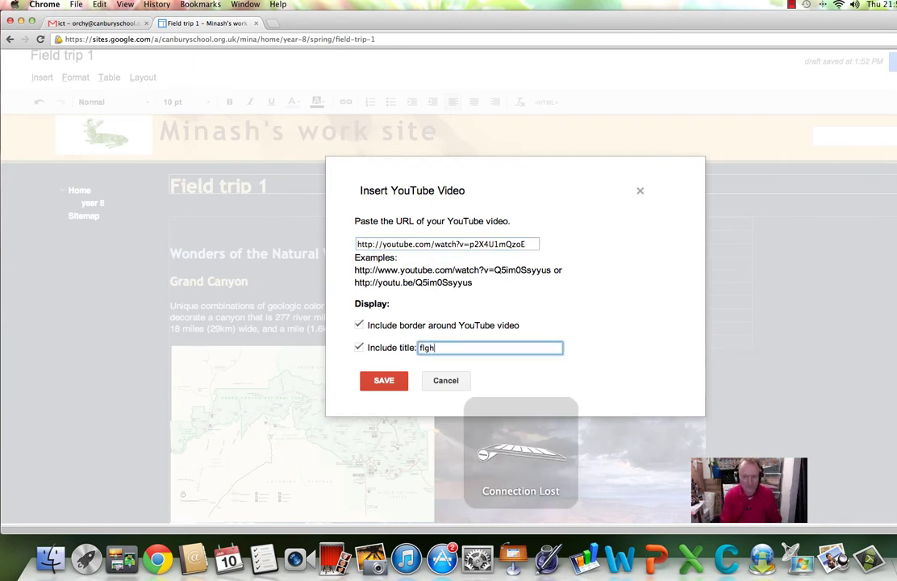
pyautogui.press('BackSpace')
pyautogui.press('BackSpace')
pyautogui.write('ight ')
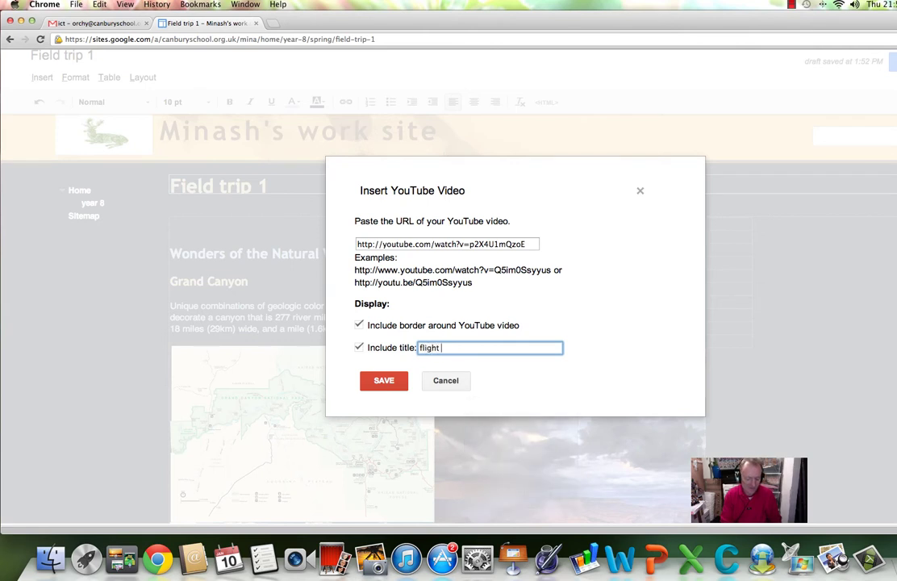
pyautogui.write('over Grand C')
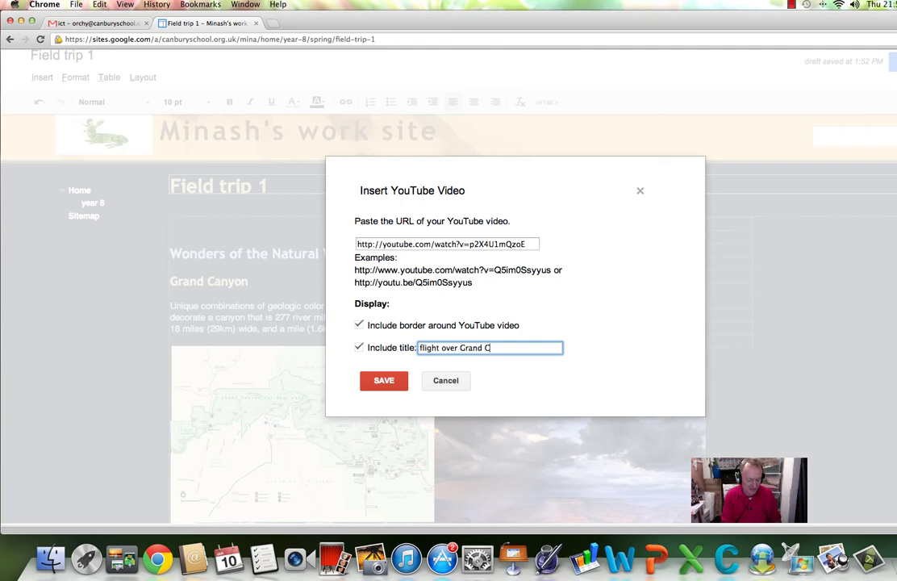
pyautogui.write('anyon')
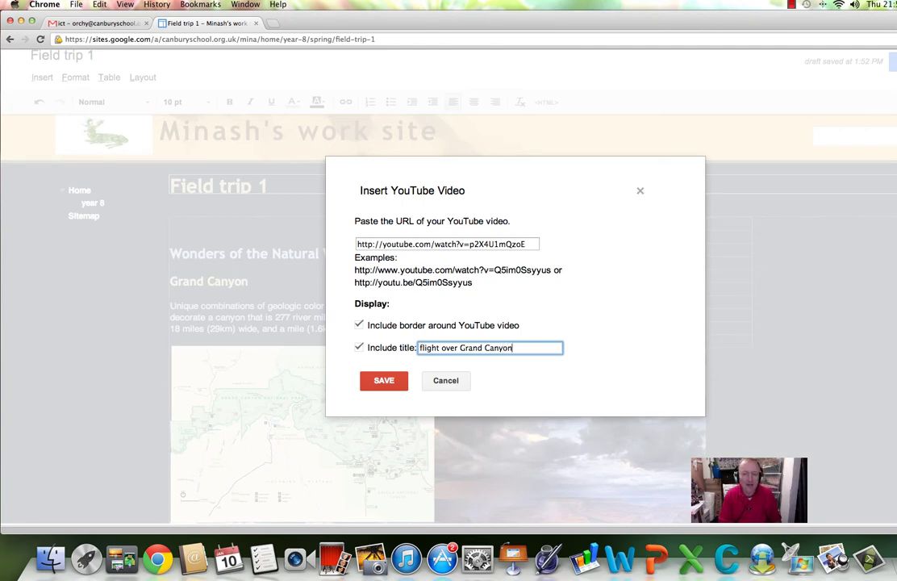
pyautogui.click(397, 380)
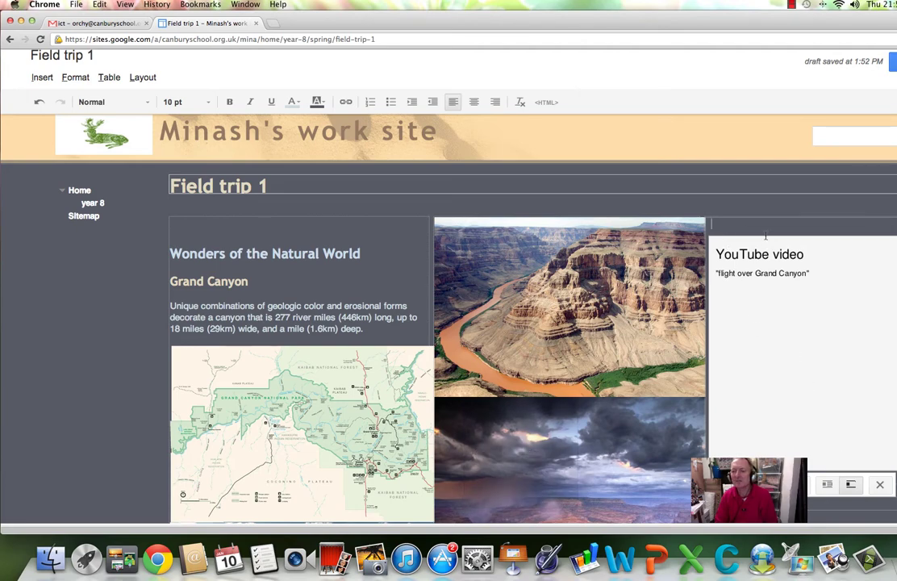
# Centre-align the inserted YouTube video within its table cell
pyautogui.scroll(-10, 765, 235)
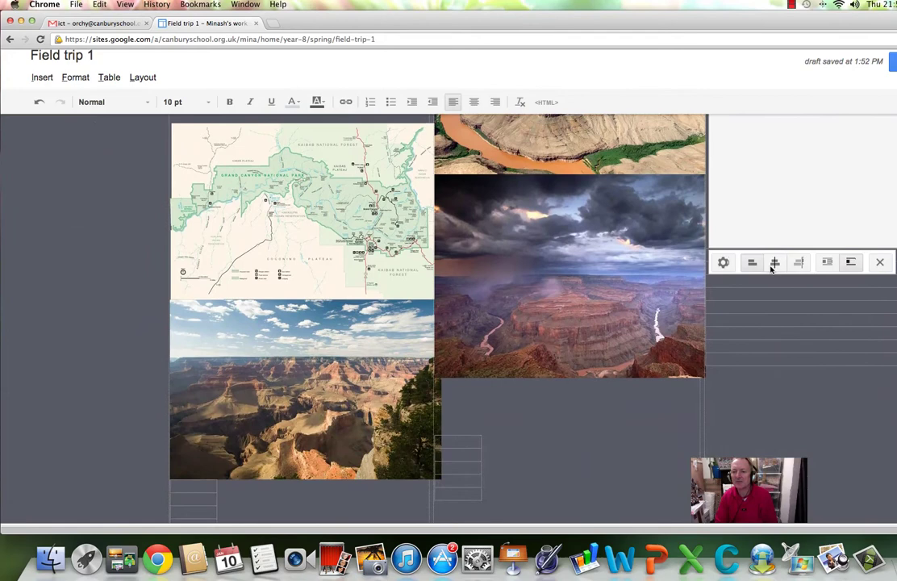
pyautogui.click(771, 268)
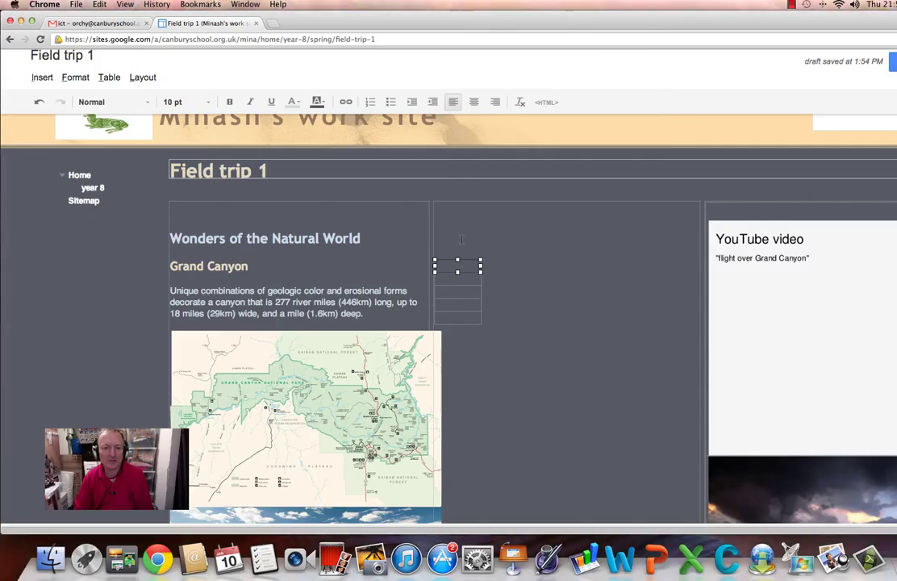
# Delete the blank lines above the small empty table in the middle column
pyautogui.click(461, 239)
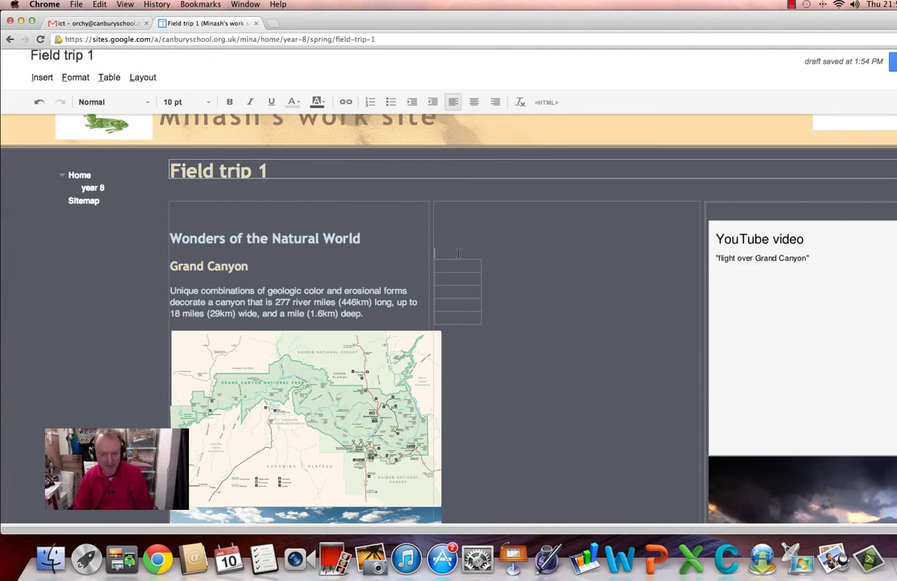
pyautogui.press('BackSpace')
pyautogui.press('BackSpace')
pyautogui.press('BackSpace')
pyautogui.press('BackSpace')
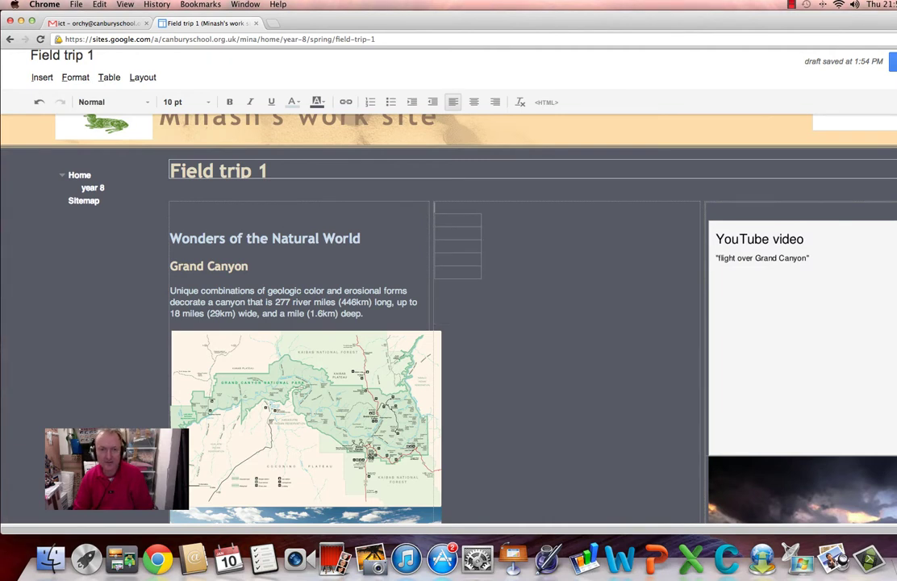
# Remove the remaining blank line so the middle column's table sits at the top of its column
pyautogui.press('super+a')
pyautogui.click(462, 218)
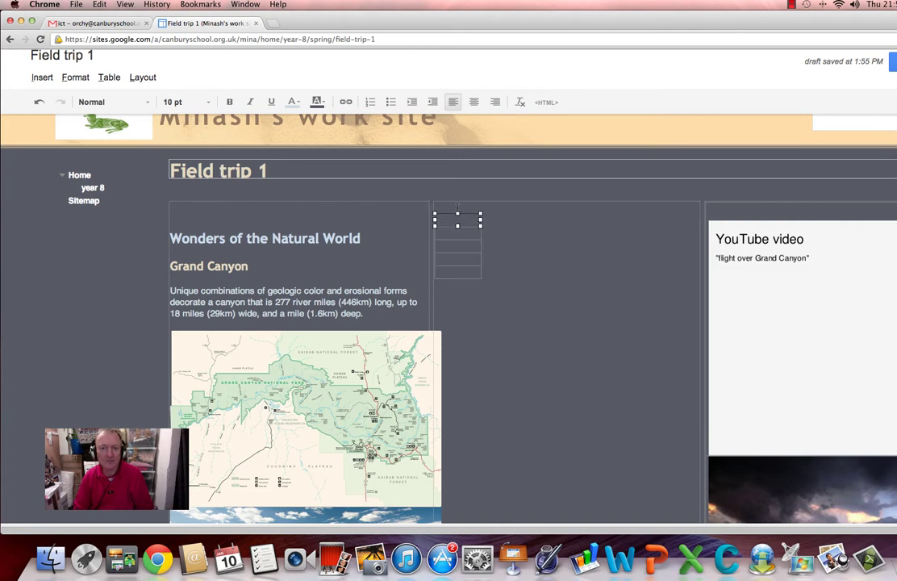
pyautogui.click(458, 207)
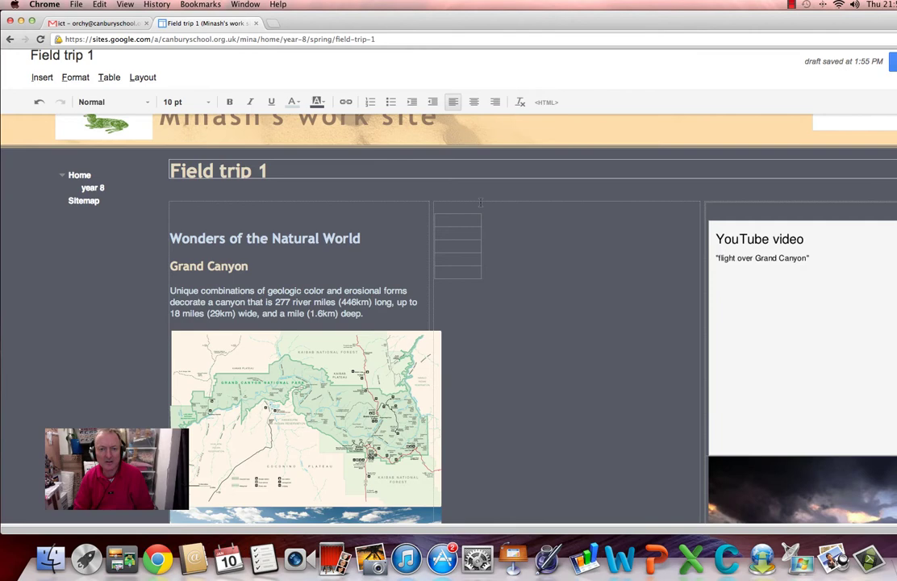
pyautogui.press('BackSpace')
pyautogui.click(528, 236)
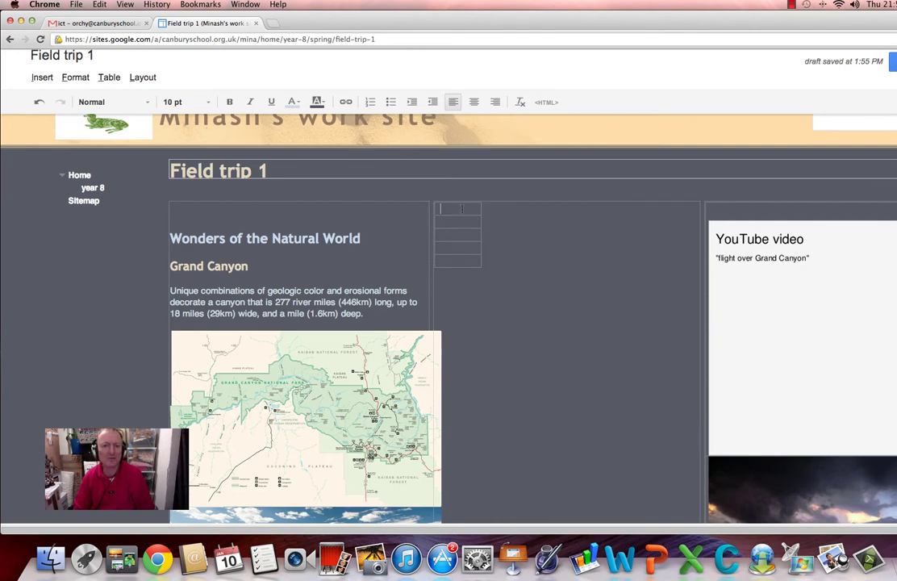
pyautogui.click(462, 208)
pyautogui.click(41, 77)
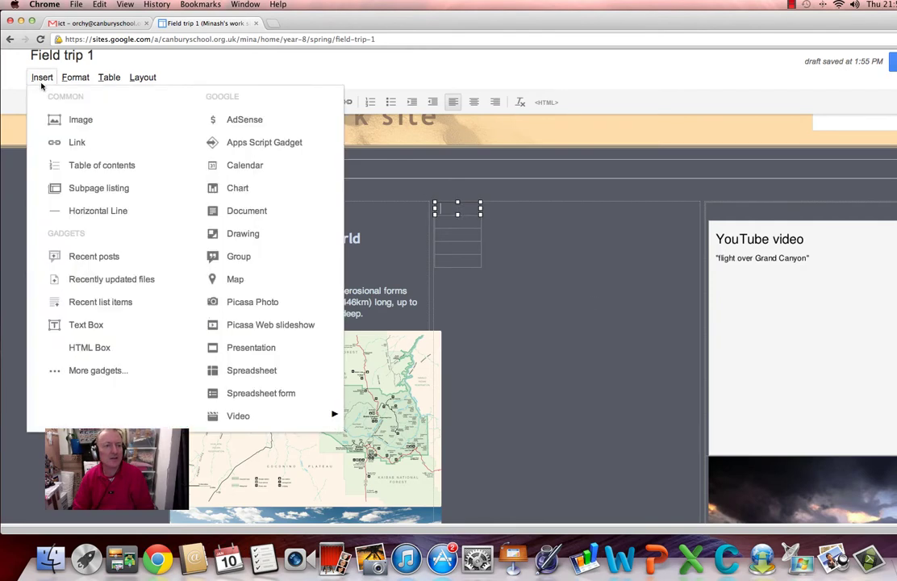
pyautogui.click(80, 119)
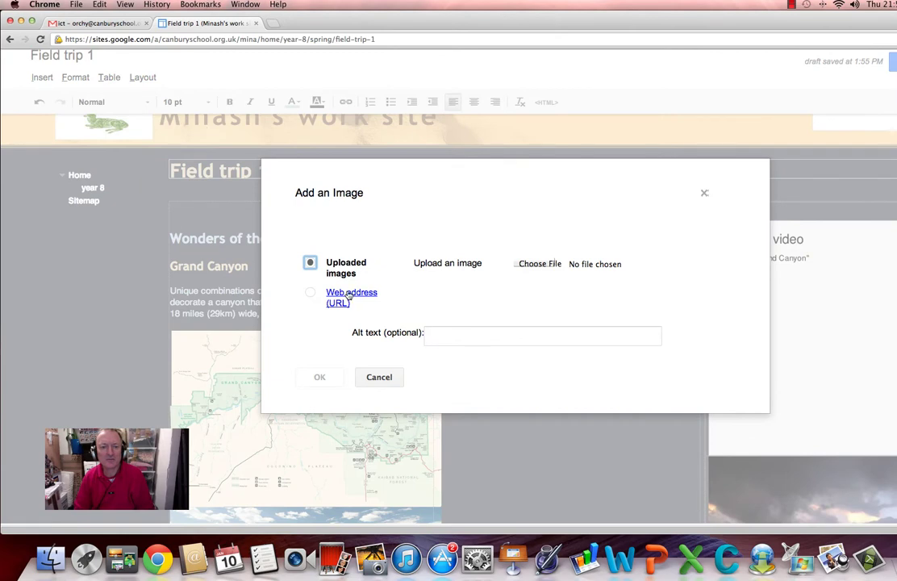
pyautogui.click(347, 295)
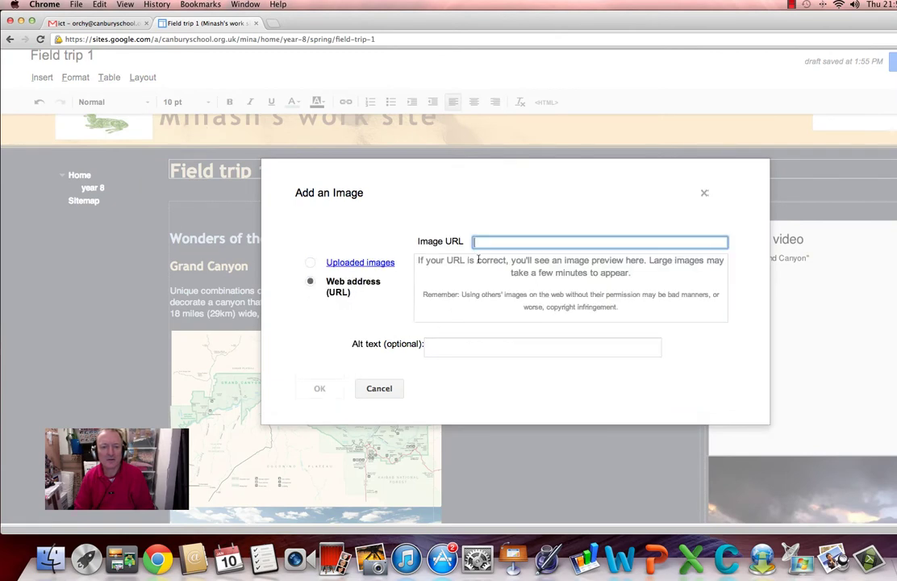
pyautogui.write('http://www.travelwest.net/files/large/grandcanyon.jpg')
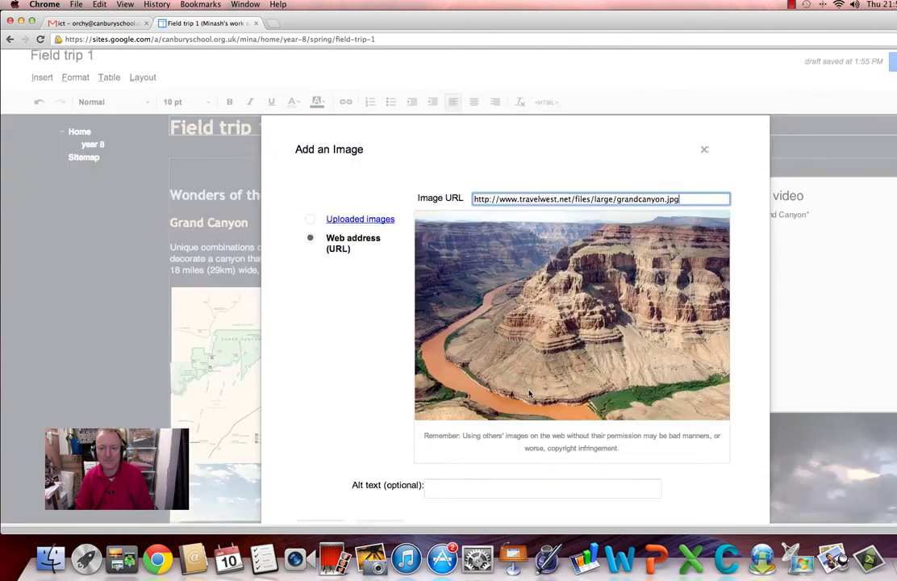
pyautogui.scroll(-5, 478, 349)
pyautogui.click(307, 181)
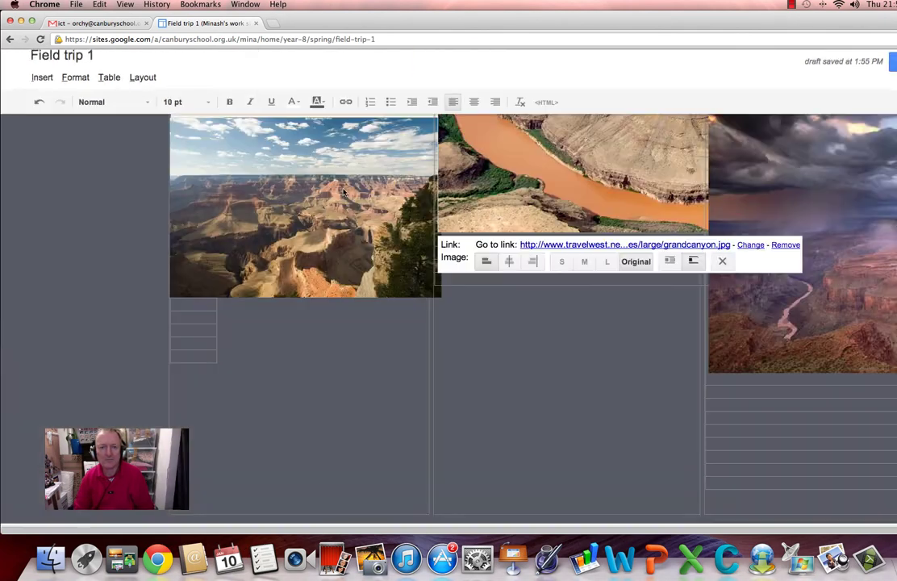
# Open the source of the right column's stormy canyon photo, copy its image URL and close that browser tab
pyautogui.click(614, 311)
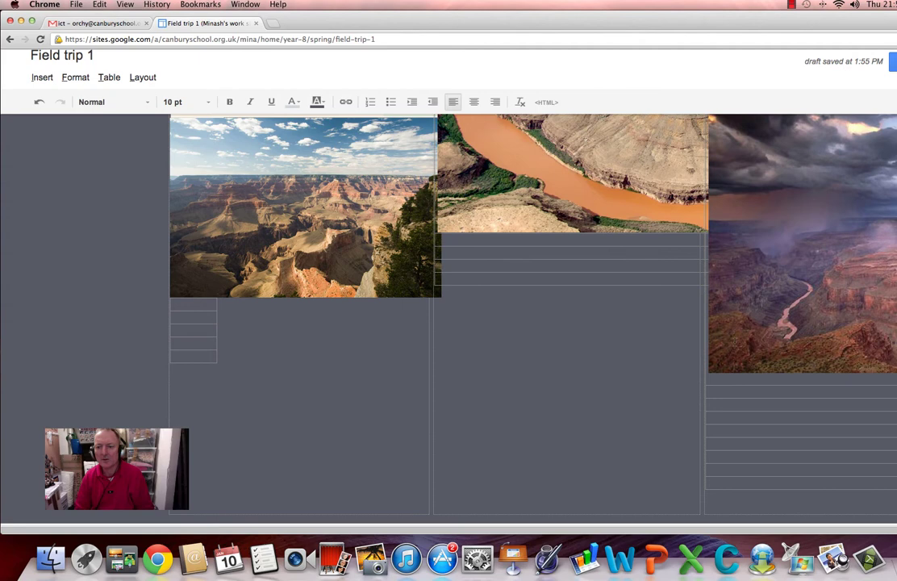
pyautogui.click(750, 334)
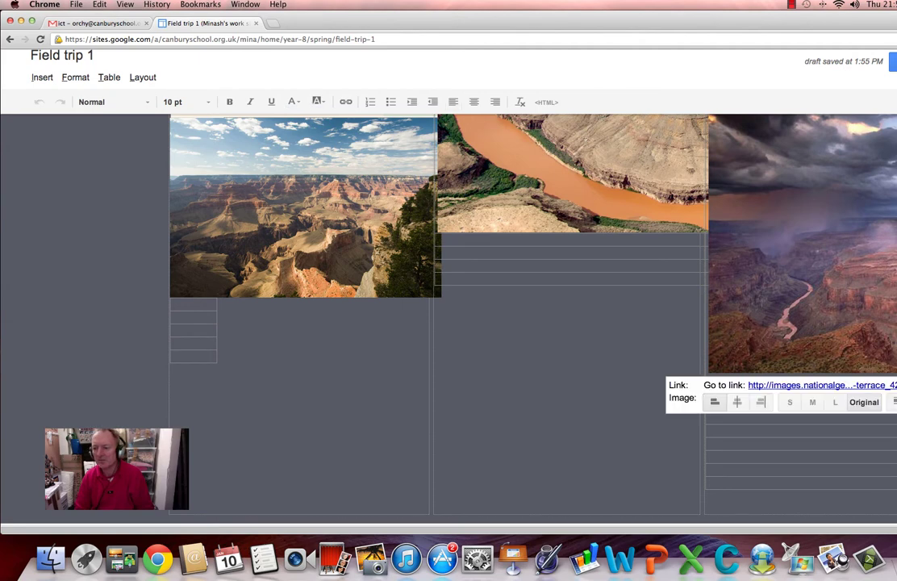
pyautogui.click(816, 386)
pyautogui.rightClick(137, 178)
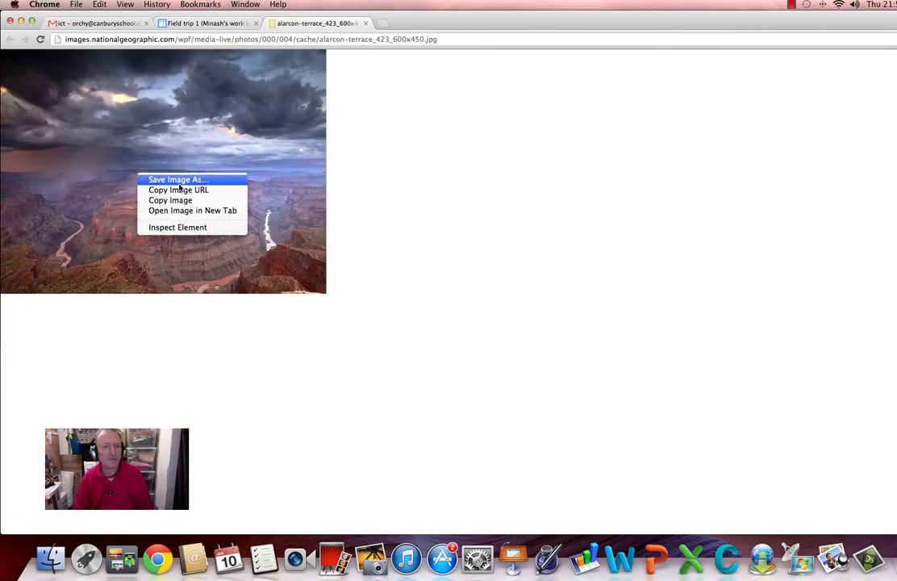
pyautogui.click(173, 193)
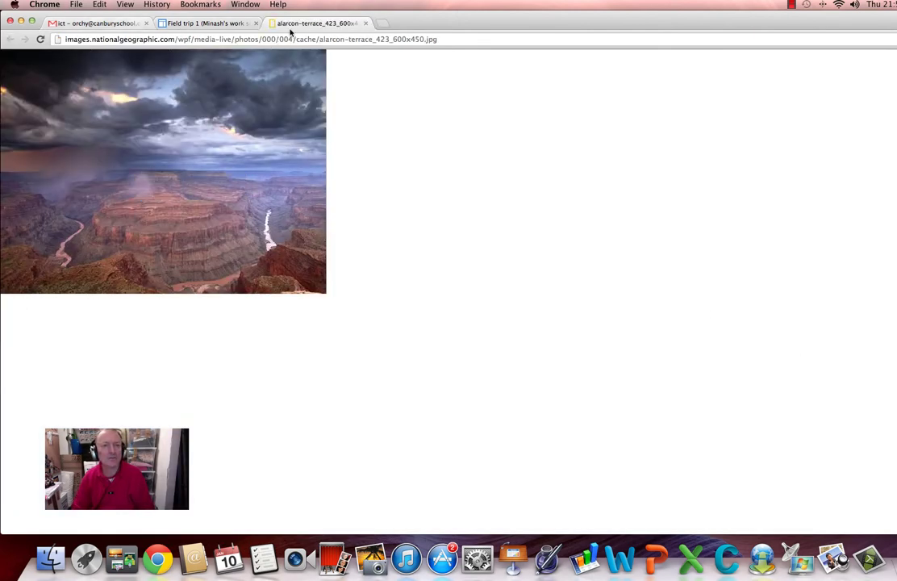
pyautogui.click(365, 23)
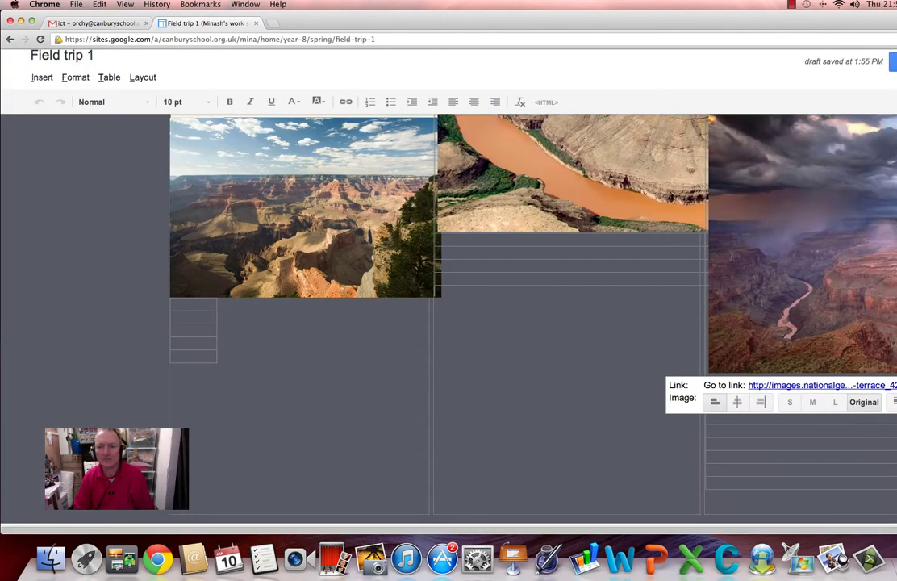
# Insert the copied alarcon-terrace_423_600x450.jpg web image into the row below the river photo in the middle column's table
pyautogui.click(555, 244)
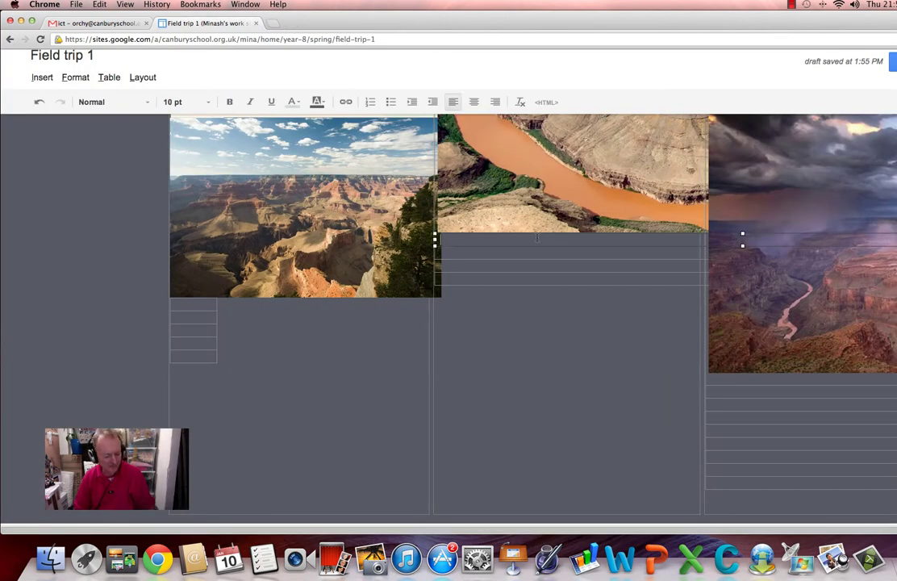
pyautogui.click(75, 78)
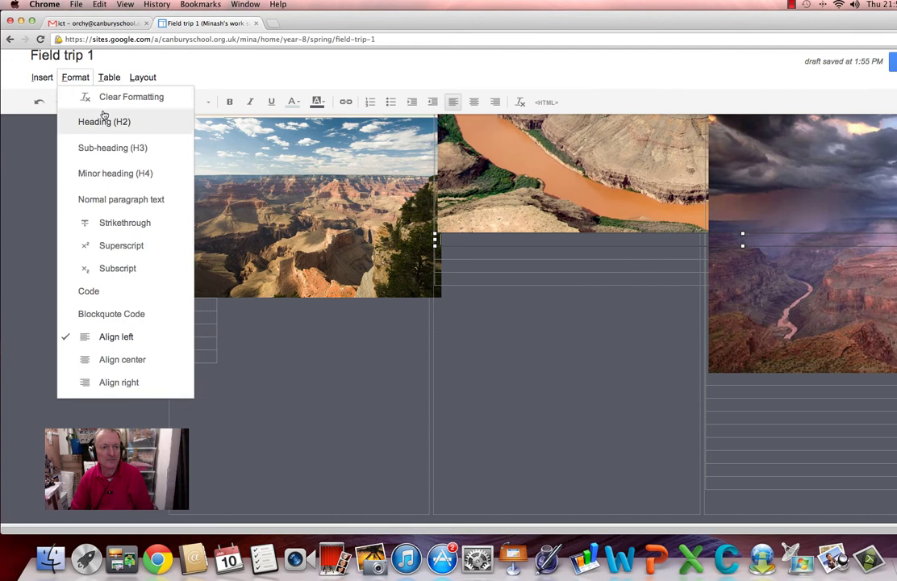
pyautogui.click(42, 78)
pyautogui.click(108, 123)
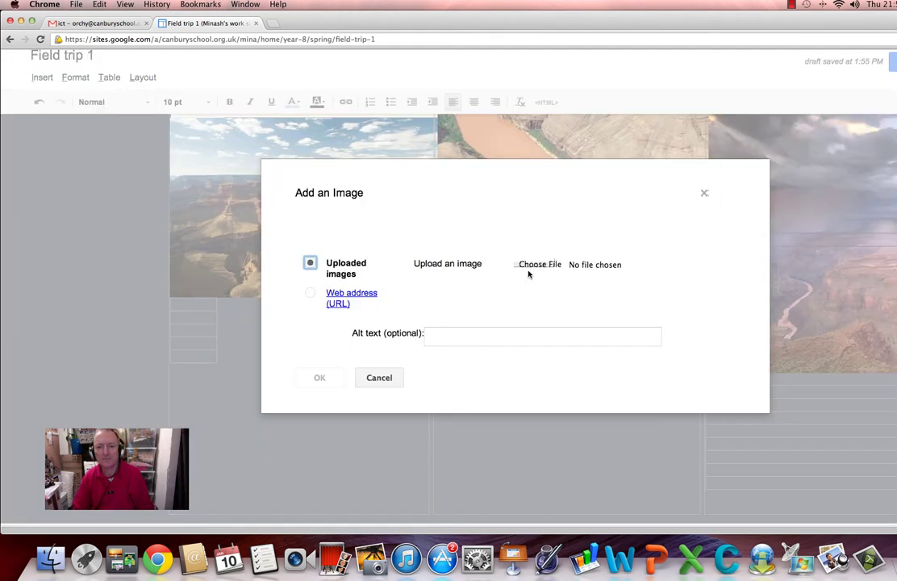
pyautogui.click(367, 300)
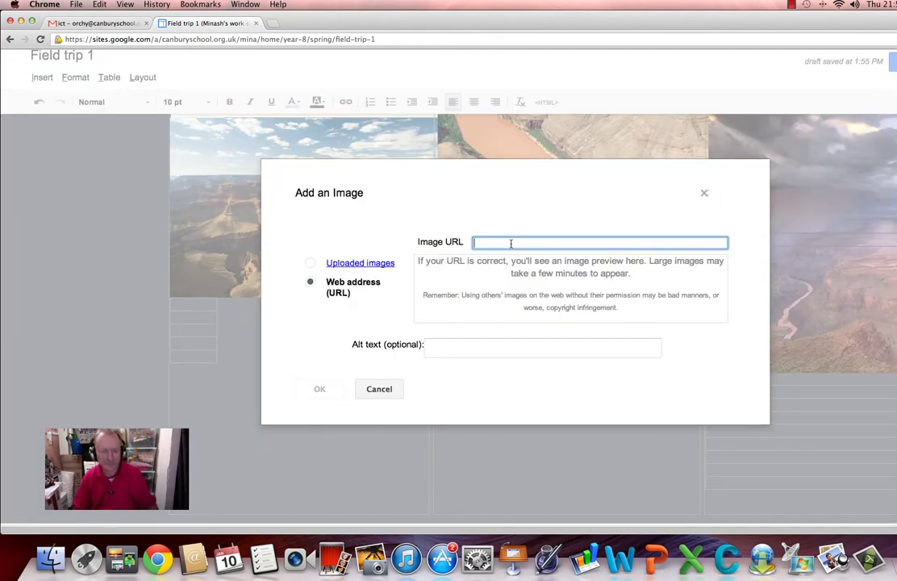
pyautogui.press('super+v')
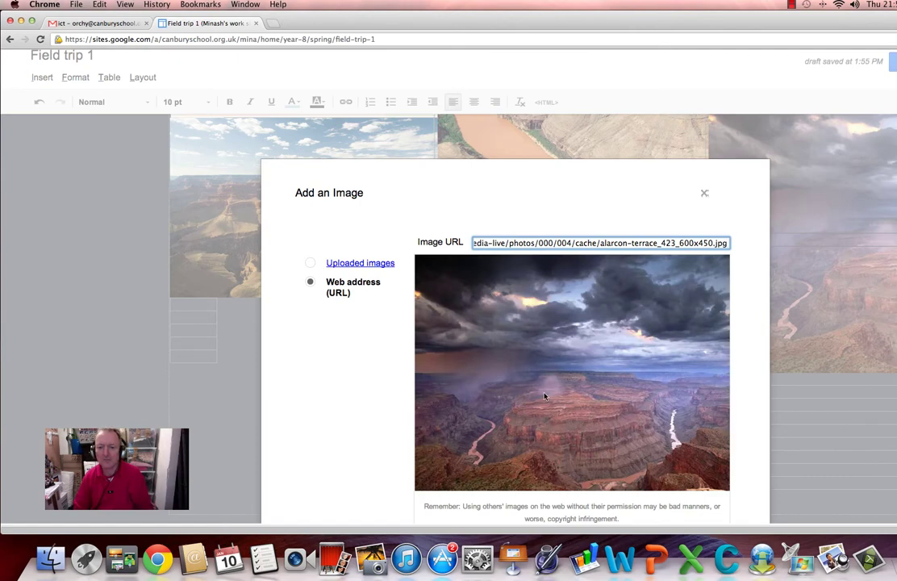
pyautogui.scroll(-5, 544, 396)
pyautogui.click(331, 314)
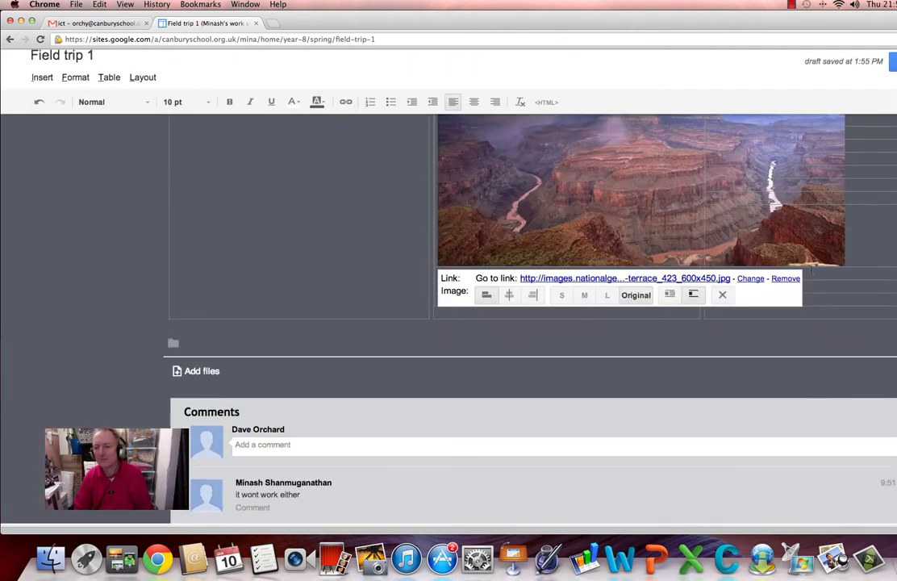
# Resize the river canyon photo in the middle column, trying size L before settling on M
pyautogui.scroll(5, 758, 262)
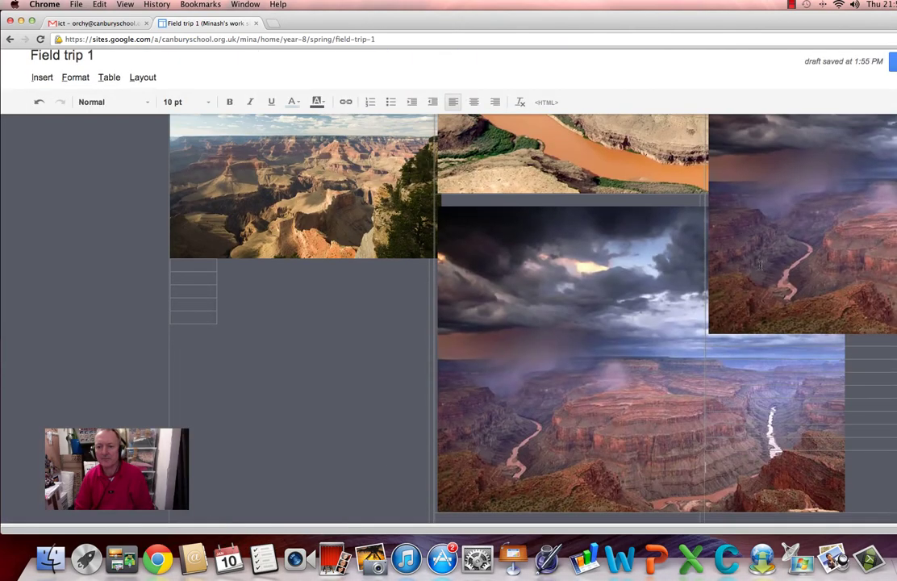
pyautogui.scroll(5, 773, 272)
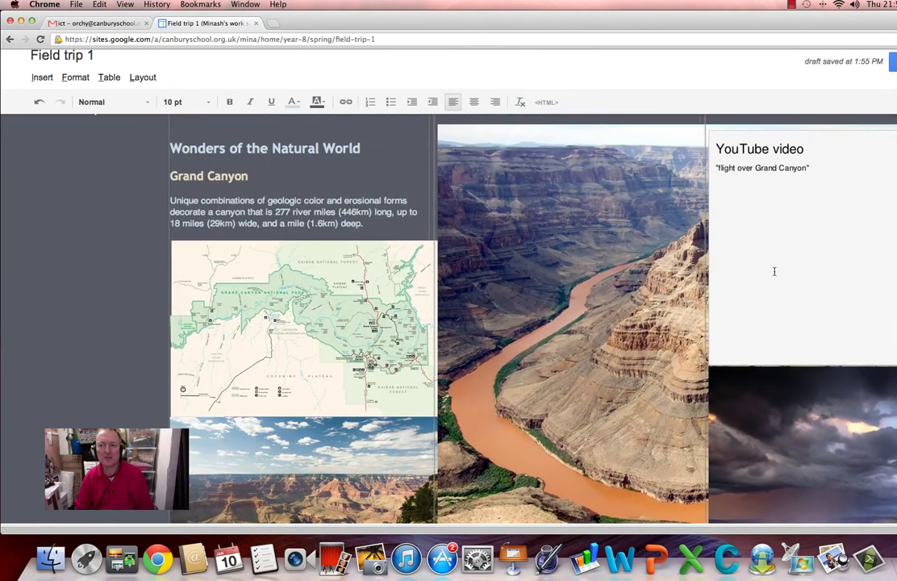
pyautogui.scroll(-3, 774, 271)
pyautogui.click(665, 259)
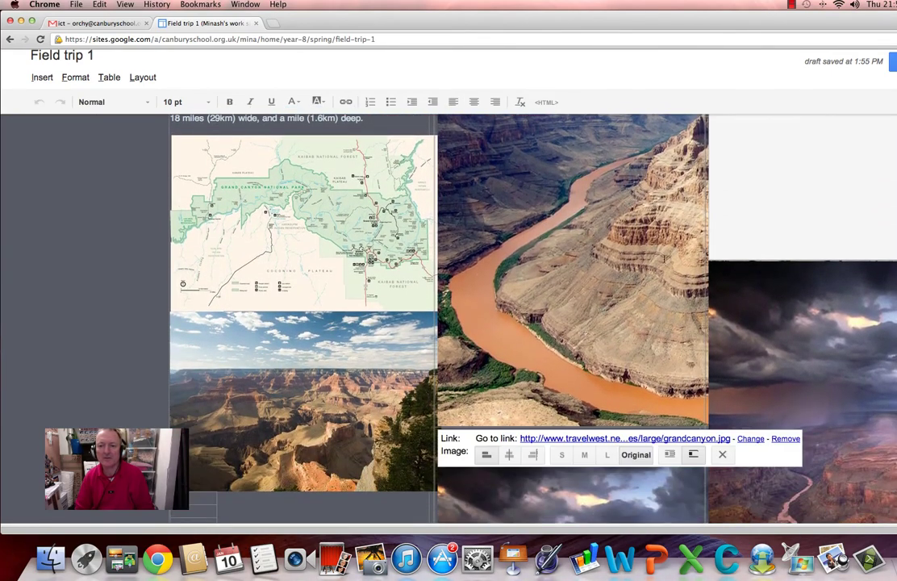
pyautogui.click(584, 455)
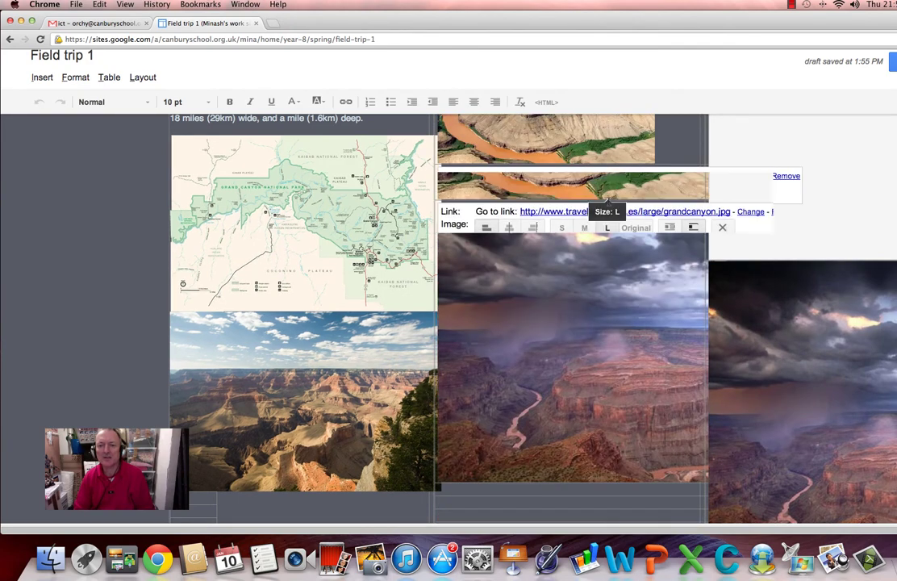
pyautogui.click(607, 191)
pyautogui.scroll(4, 657, 313)
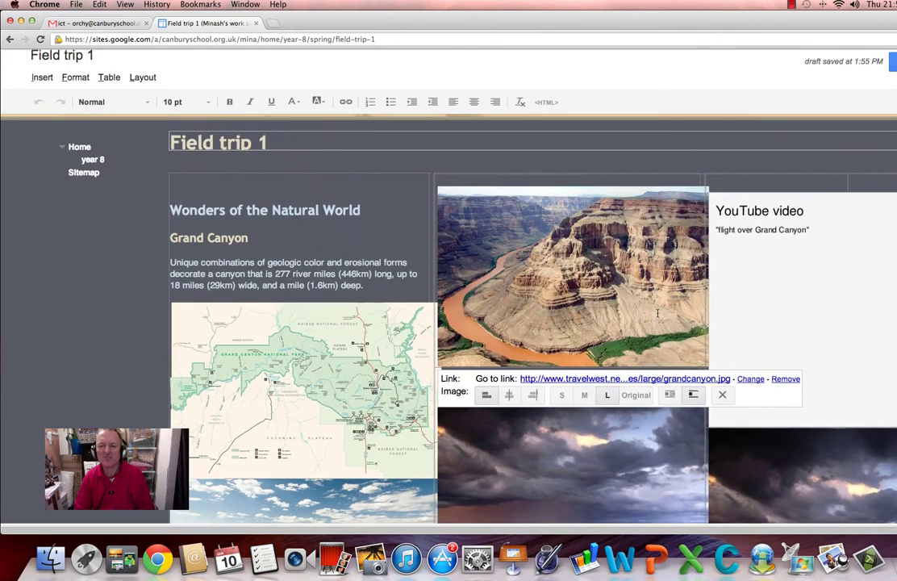
pyautogui.scroll(-3, 599, 247)
pyautogui.click(585, 271)
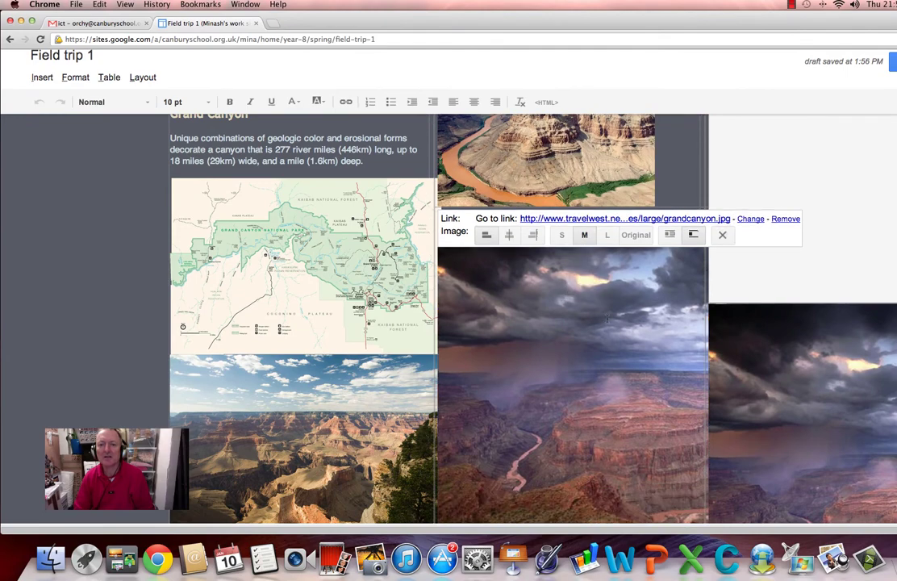
# Set the middle column's stormy canyon photo to size M and delete the original copy from the right column
pyautogui.scroll(-1, 618, 331)
pyautogui.click(628, 336)
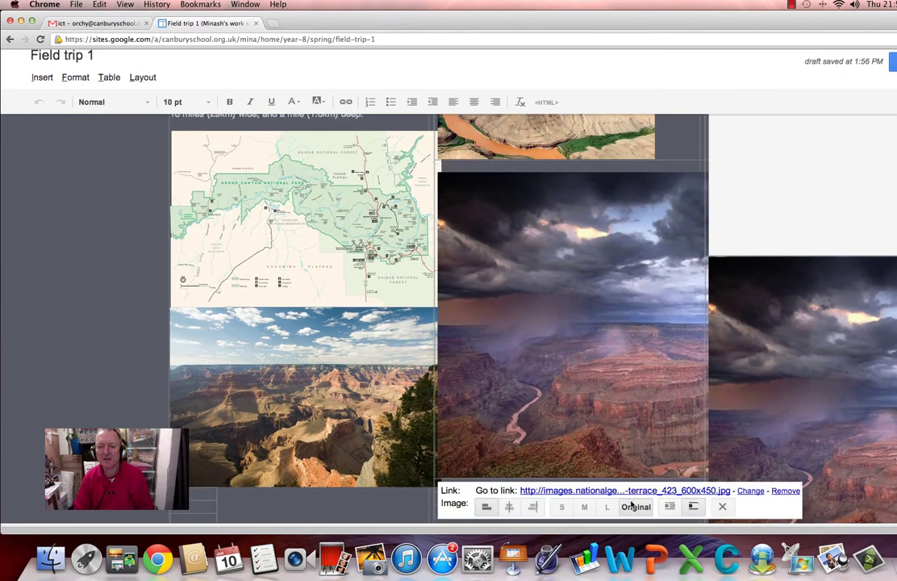
pyautogui.click(584, 506)
pyautogui.click(835, 349)
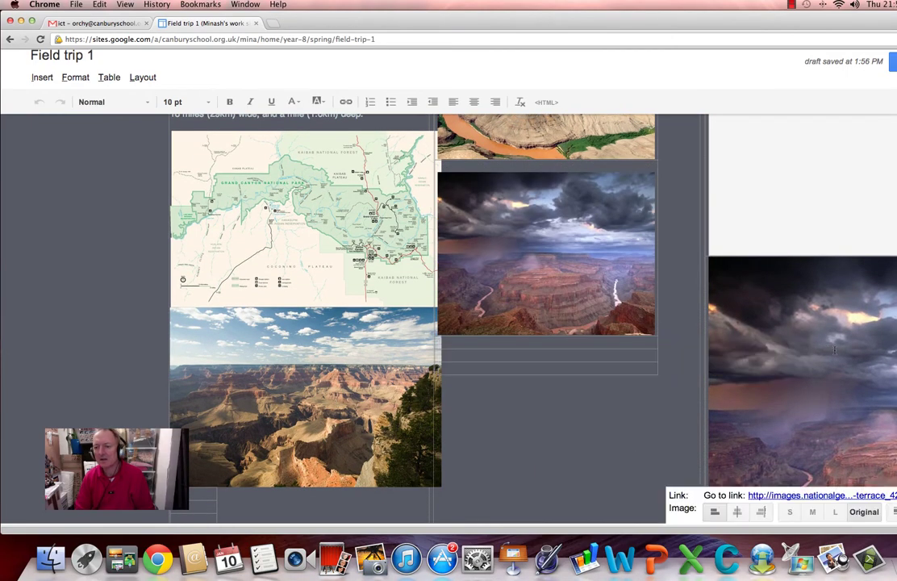
pyautogui.press('BackSpace')
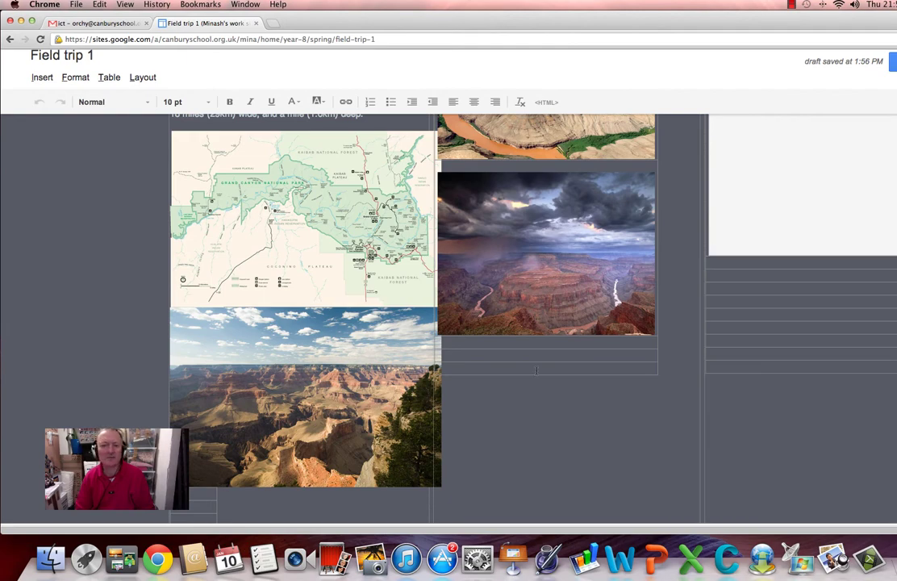
# Move the "Wonders of the Natural World" and "Grand Canyon" headings with their paragraph into the table row below the YouTube video
pyautogui.scroll(5, 376, 344)
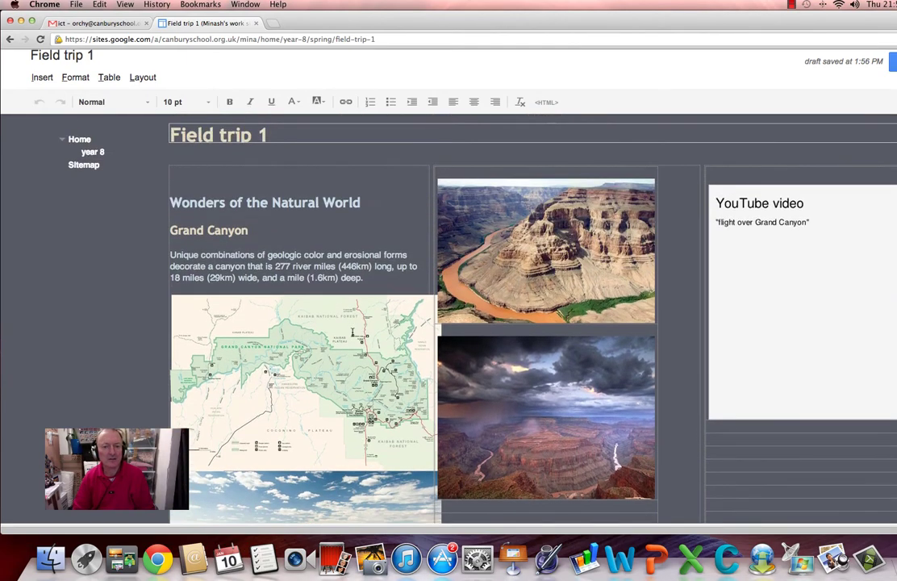
pyautogui.scroll(-3, 369, 300)
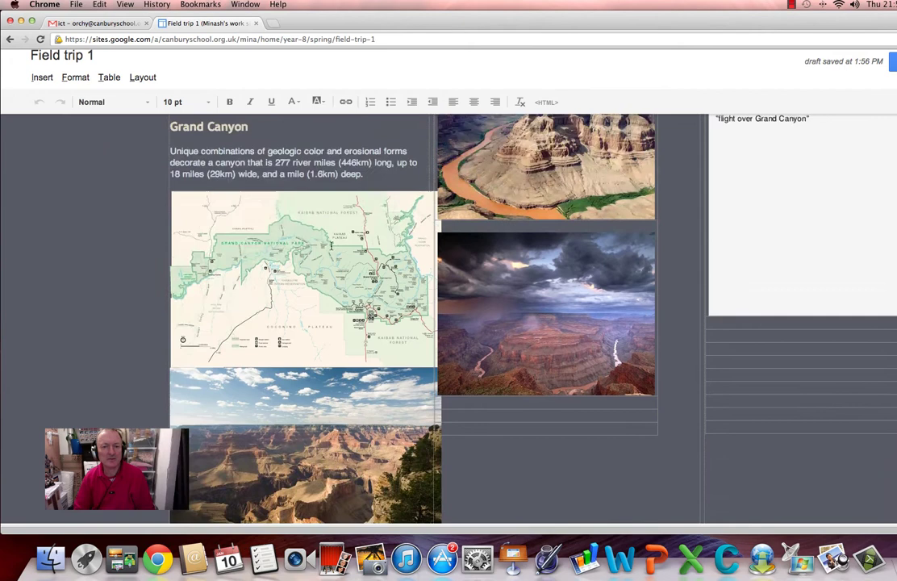
pyautogui.scroll(4, 369, 300)
pyautogui.moveTo(366, 304); pyautogui.dragTo(167, 227)
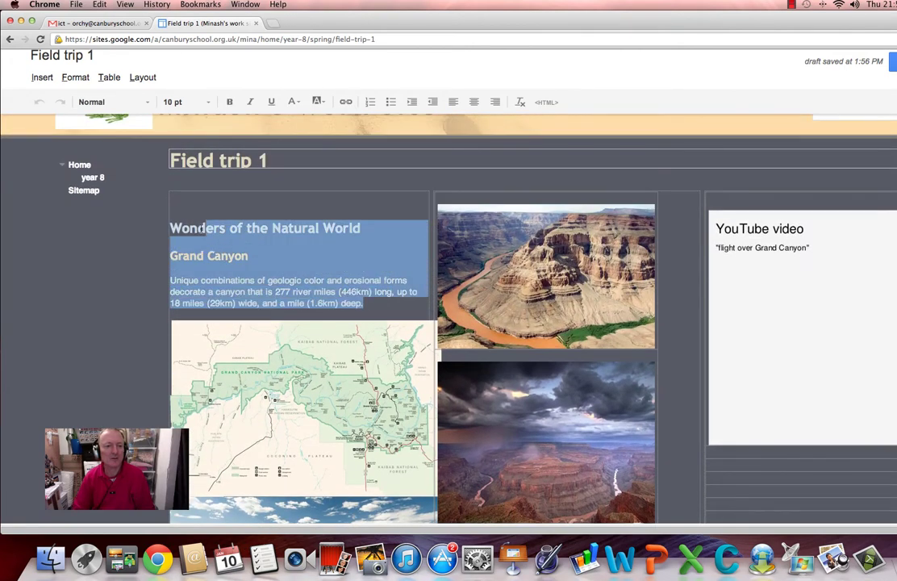
pyautogui.press('BackSpace')
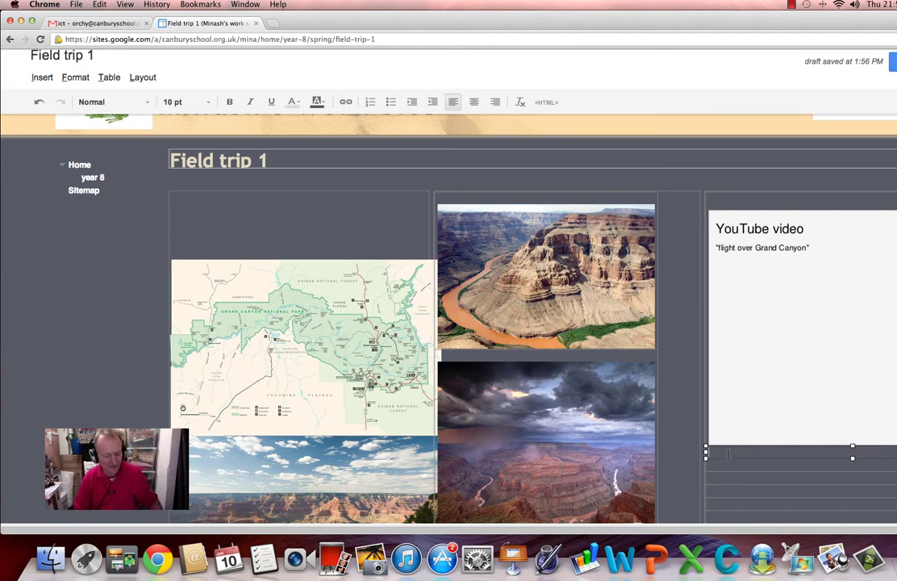
pyautogui.scroll(-4, 729, 453)
pyautogui.scroll(1, 729, 453)
pyautogui.scroll(3, 533, 315)
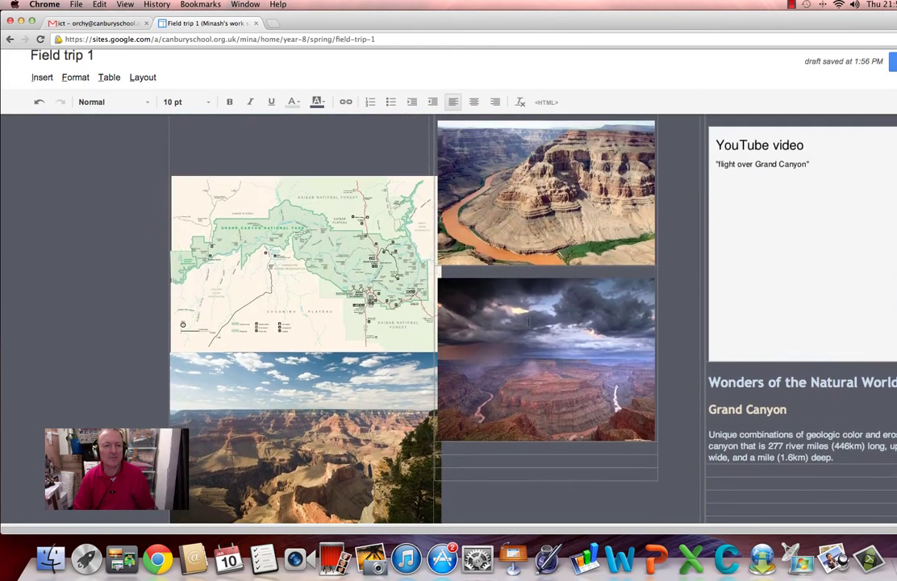
# Open the left column's park map from its image link, copy the image's web address and return to the page editor
pyautogui.click(304, 265)
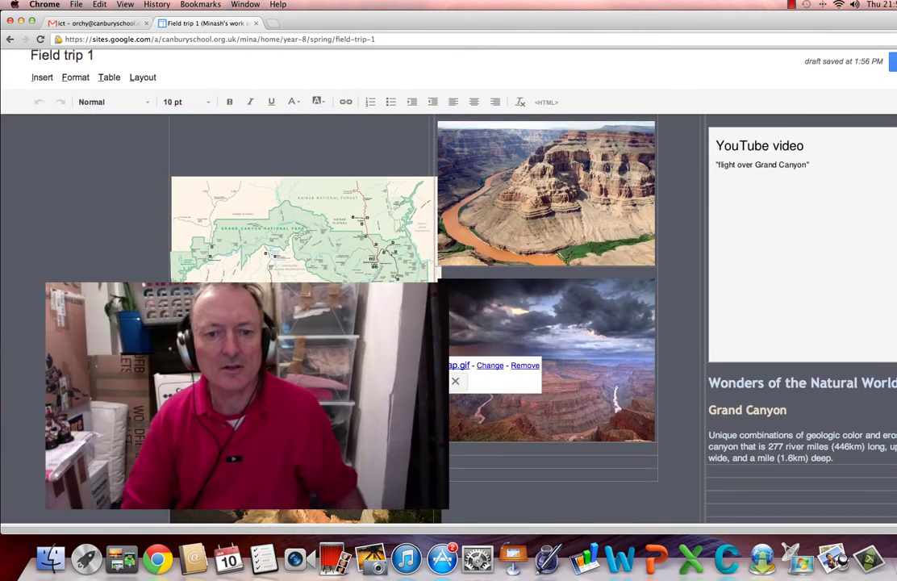
pyautogui.click(458, 365)
pyautogui.rightClick(390, 240)
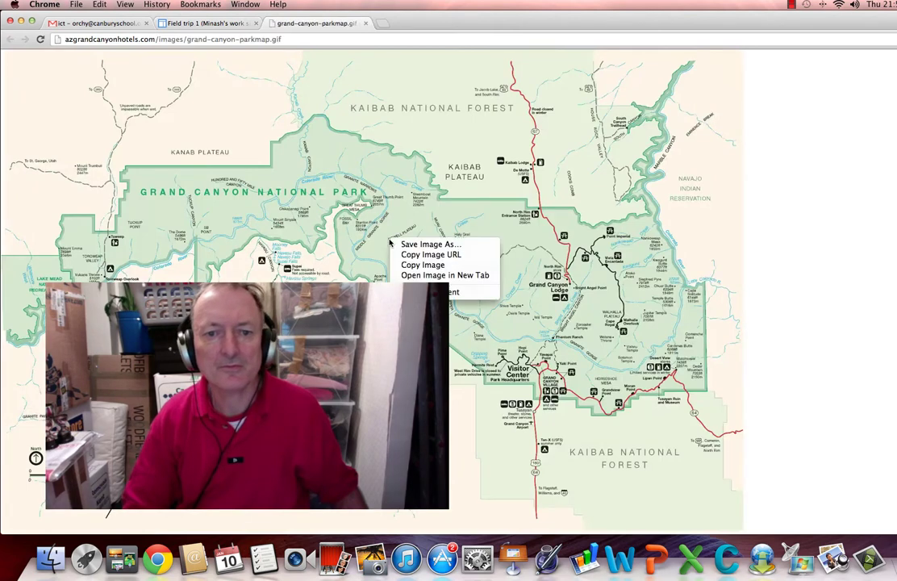
pyautogui.click(421, 255)
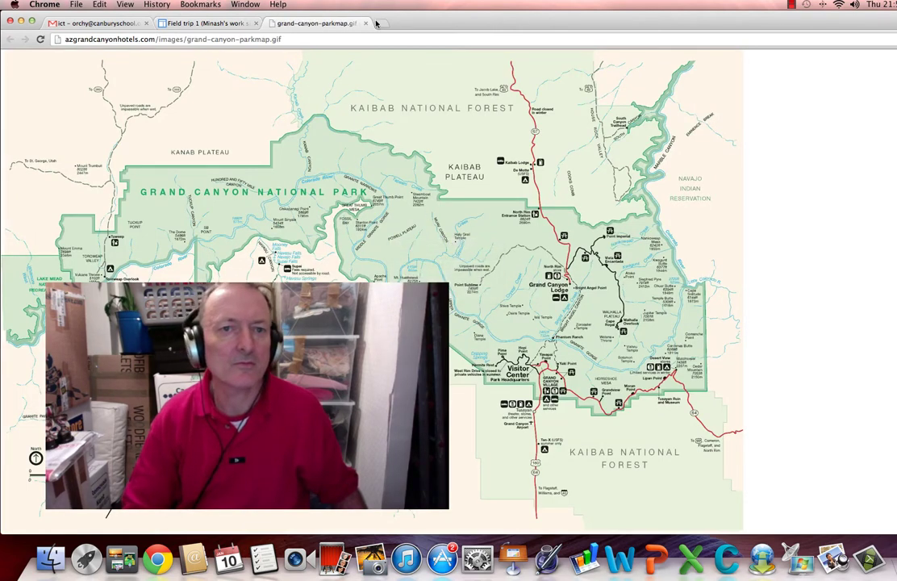
pyautogui.press('super+w')
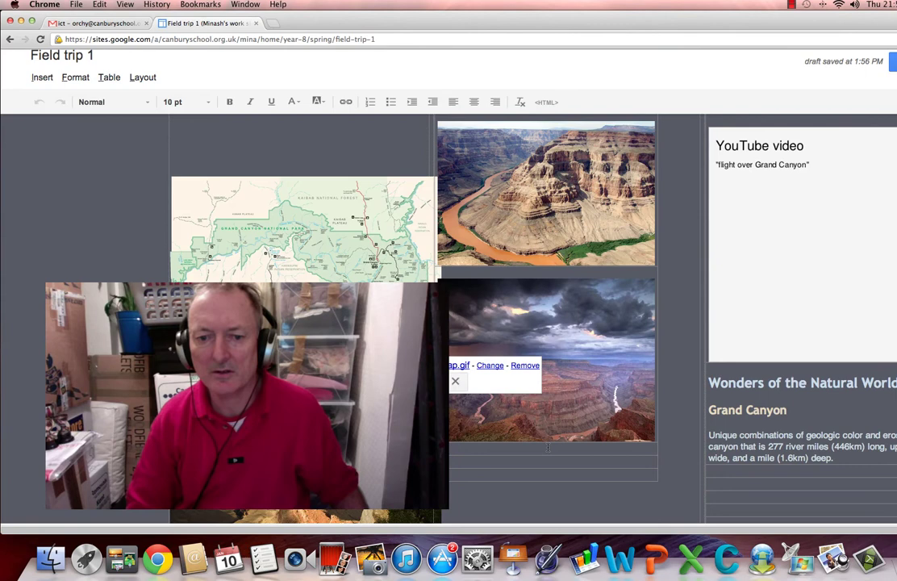
# Insert the copied grand-canyon-parkmap.gif web image into the row below the stormy canyon photo in the middle column's table
pyautogui.click(509, 440)
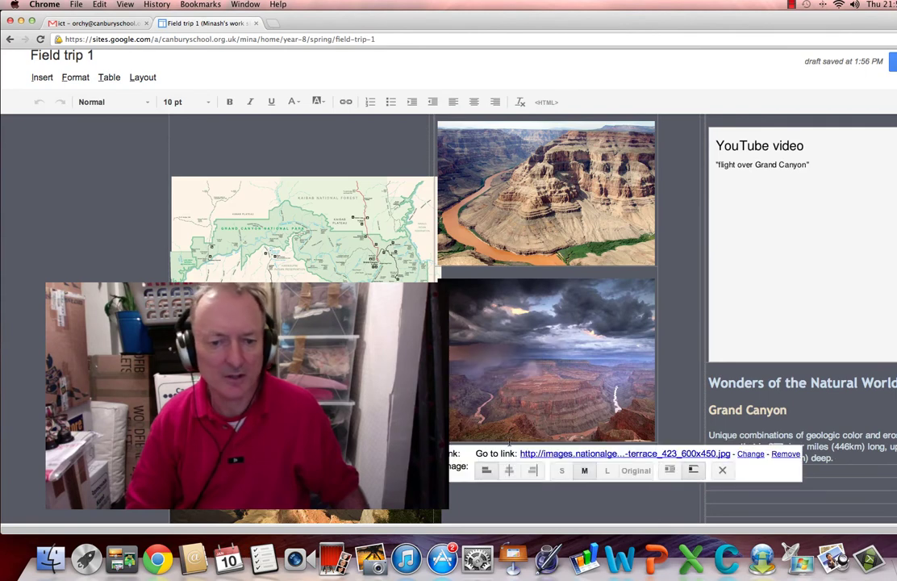
pyautogui.click(826, 473)
pyautogui.press('super+v')
pyautogui.click(587, 453)
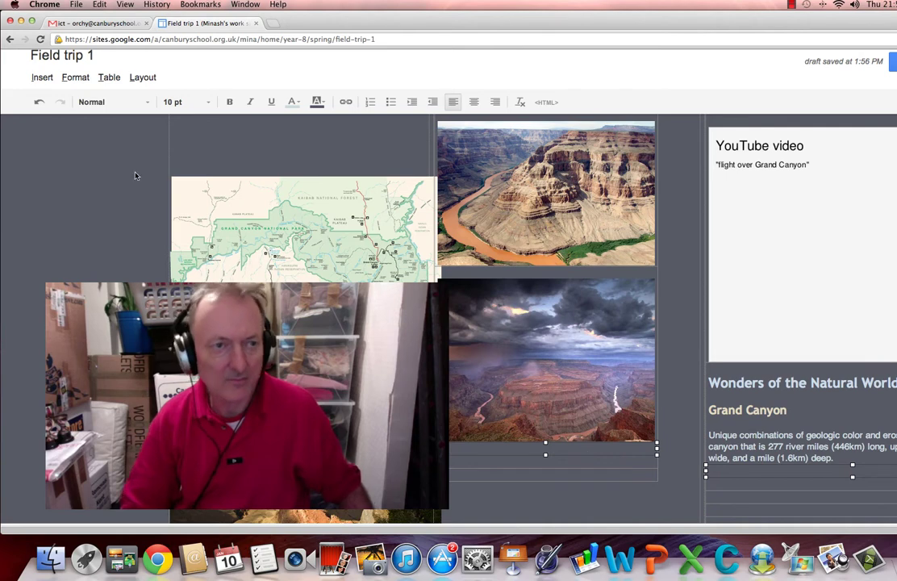
pyautogui.click(41, 76)
pyautogui.click(82, 120)
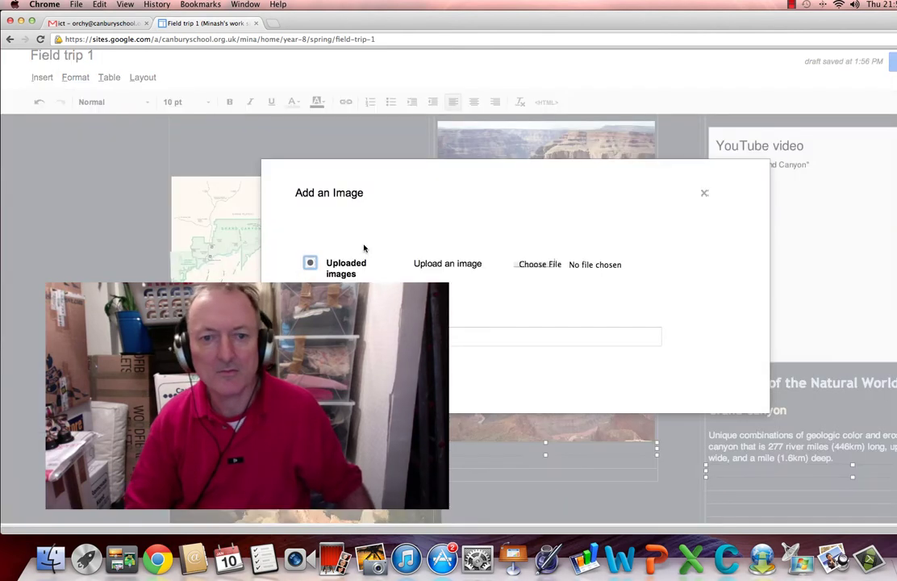
pyautogui.click(353, 292)
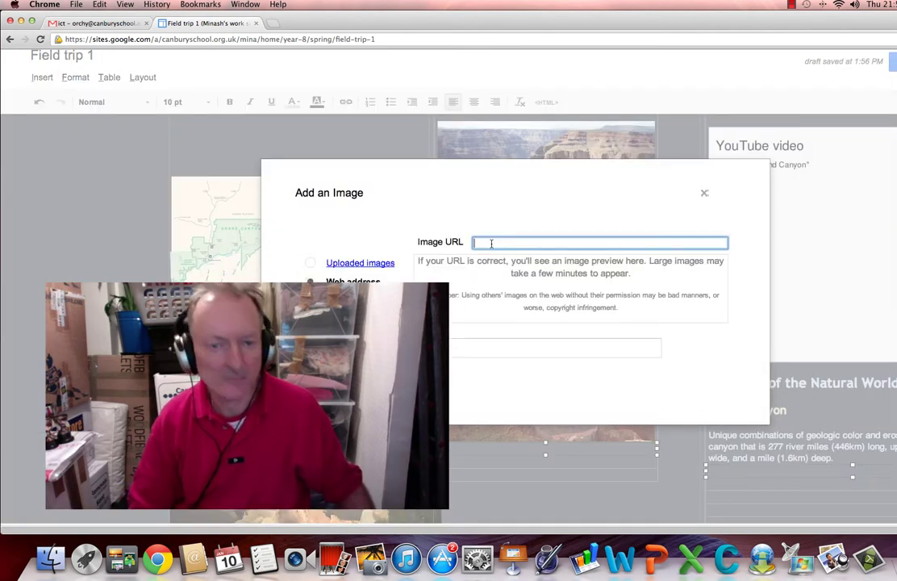
pyautogui.press('super+v')
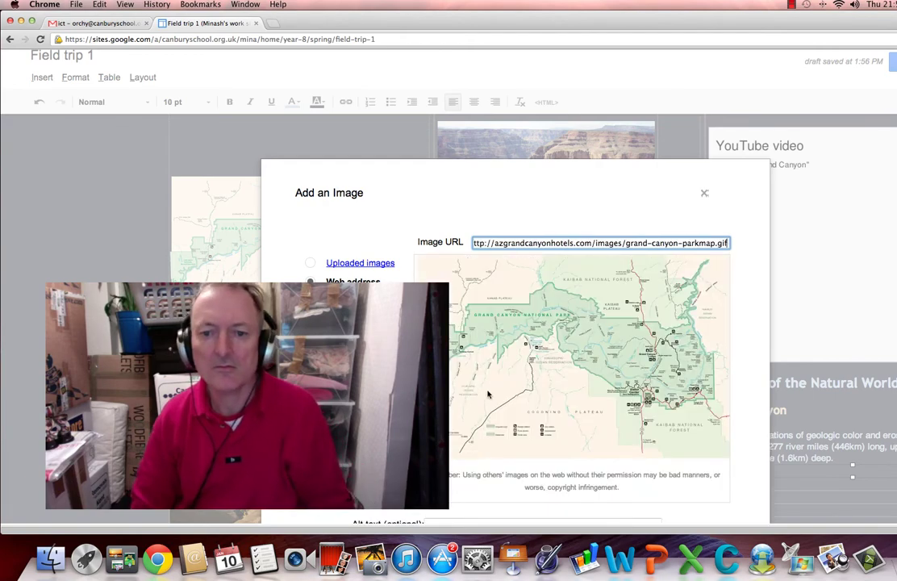
pyautogui.scroll(-5, 487, 394)
pyautogui.click(317, 340)
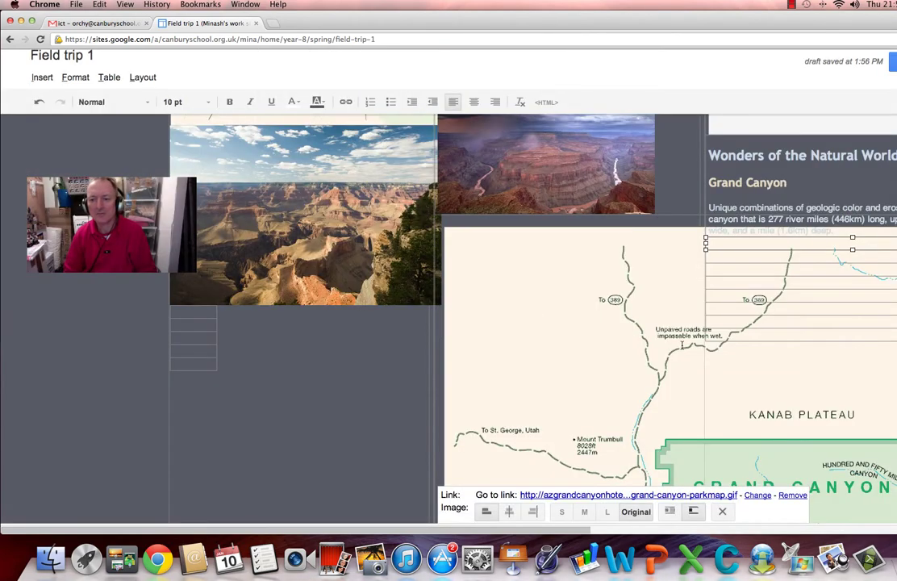
# Set the middle column's park map to size M and delete the original map from the left column
pyautogui.scroll(3, 682, 345)
pyautogui.scroll(-4, 683, 346)
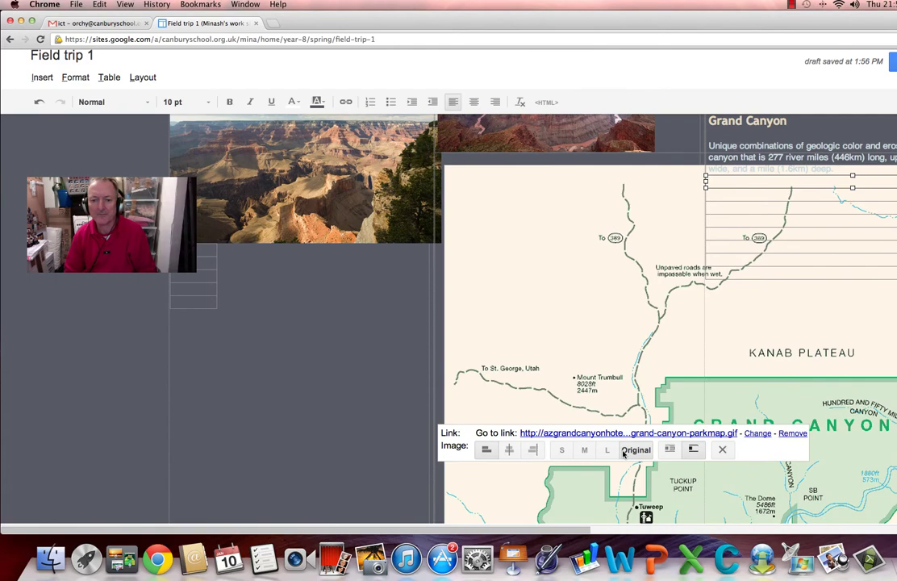
pyautogui.click(584, 449)
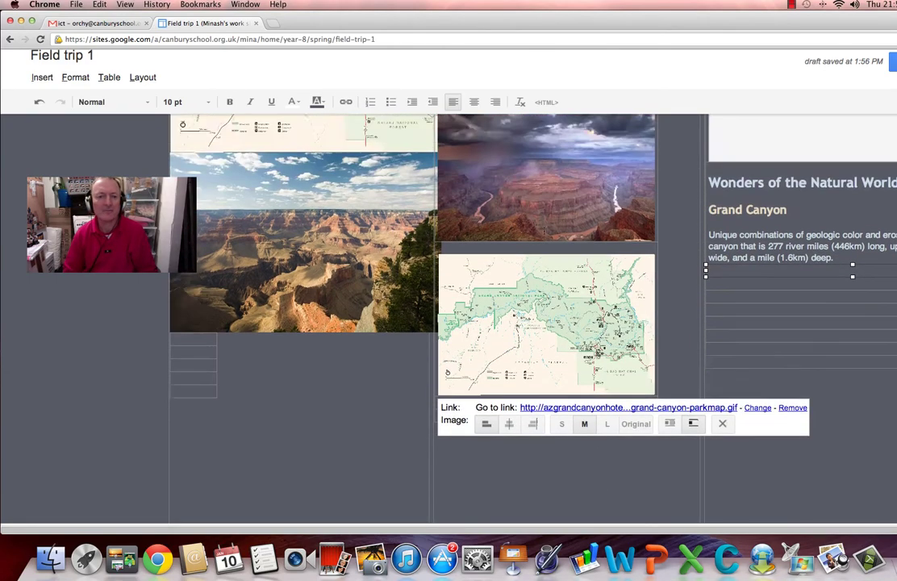
pyautogui.scroll(3, 544, 232)
pyautogui.scroll(-1, 545, 231)
pyautogui.click(387, 190)
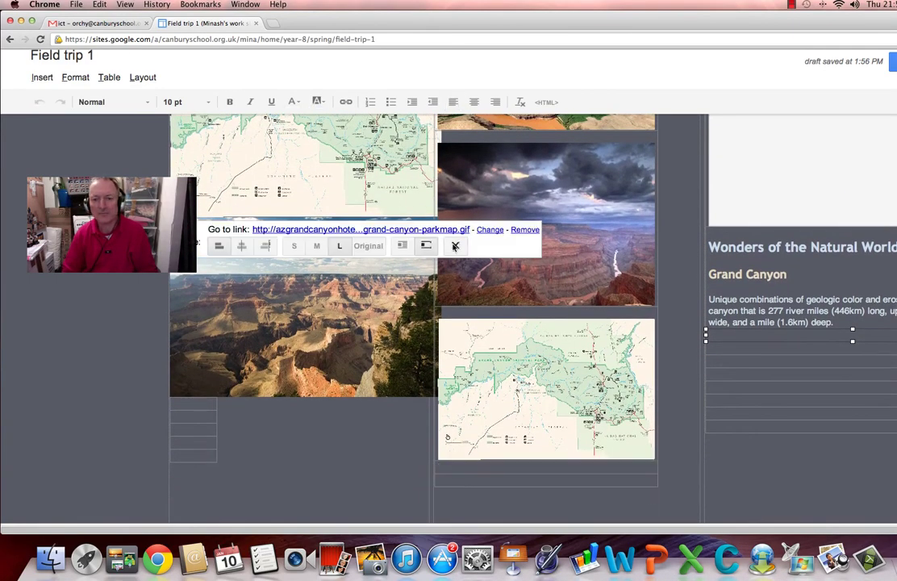
pyautogui.click(455, 246)
# Open the left column's canyon panorama from its image link, copy its web address and return to the page editor
pyautogui.scroll(3, 339, 260)
pyautogui.click(337, 259)
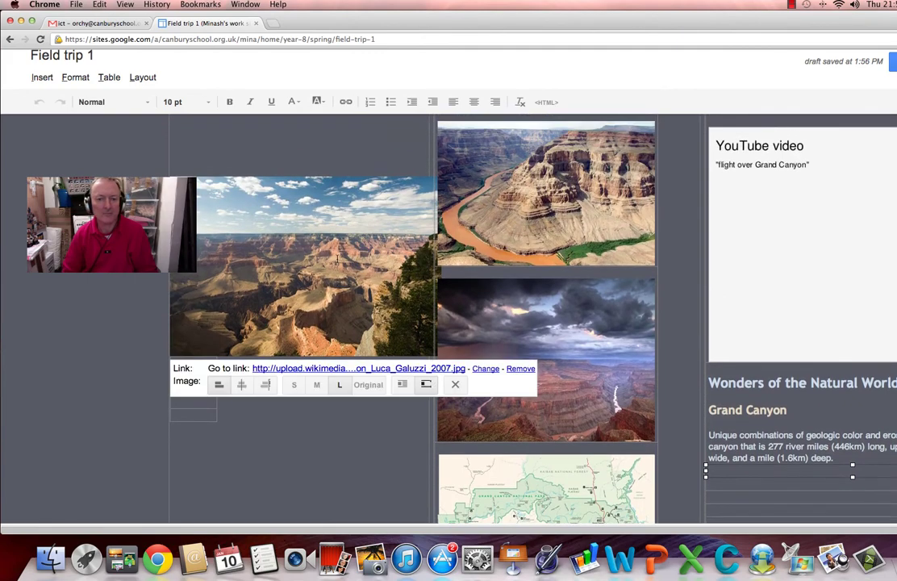
pyautogui.click(423, 369)
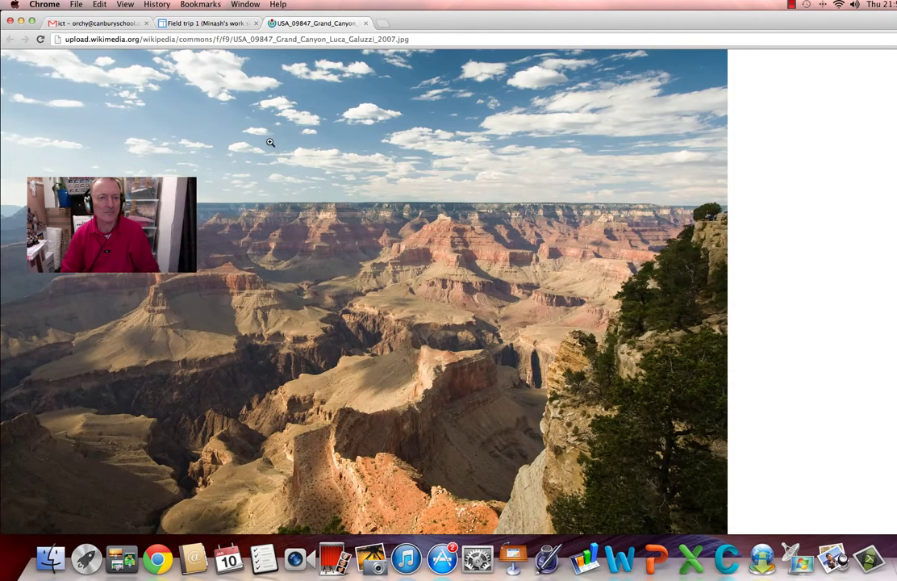
pyautogui.click(428, 38)
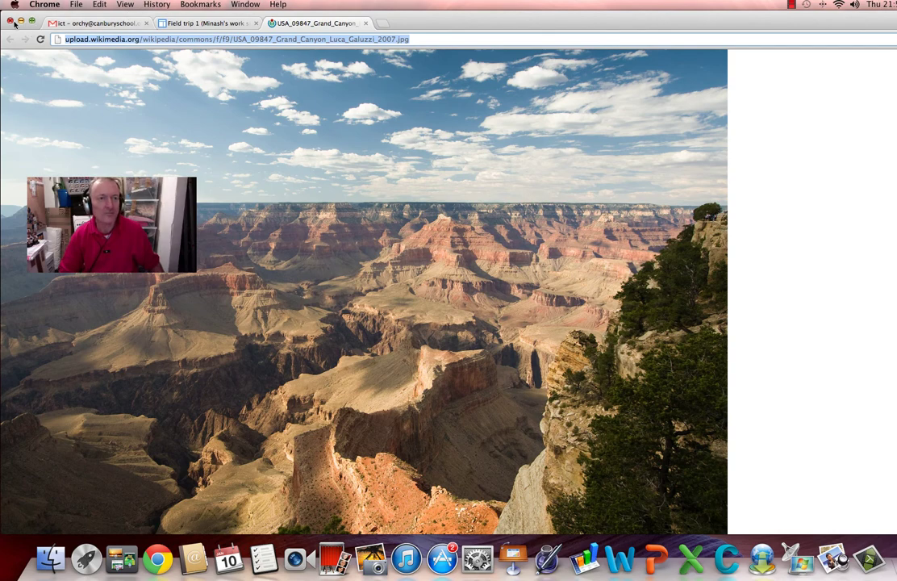
pyautogui.click(365, 24)
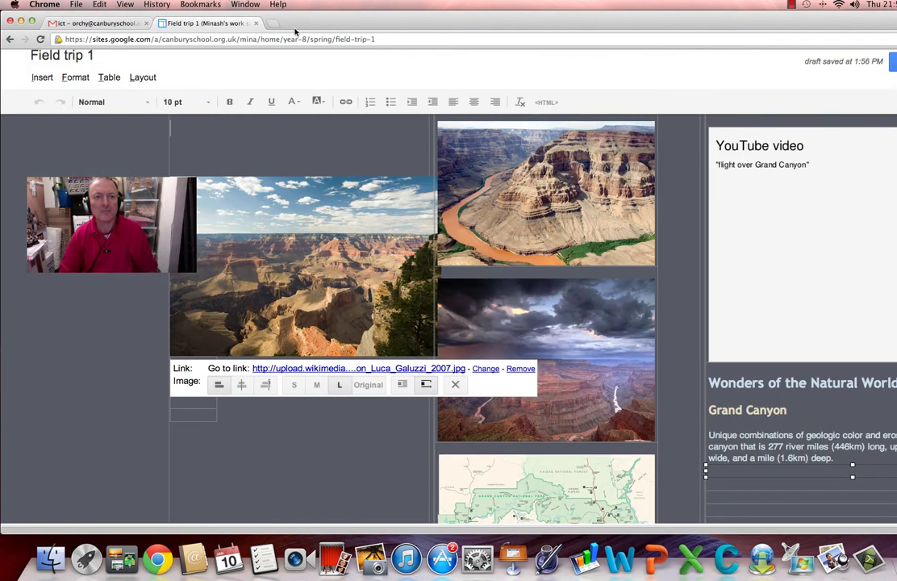
pyautogui.scroll(-1, 742, 430)
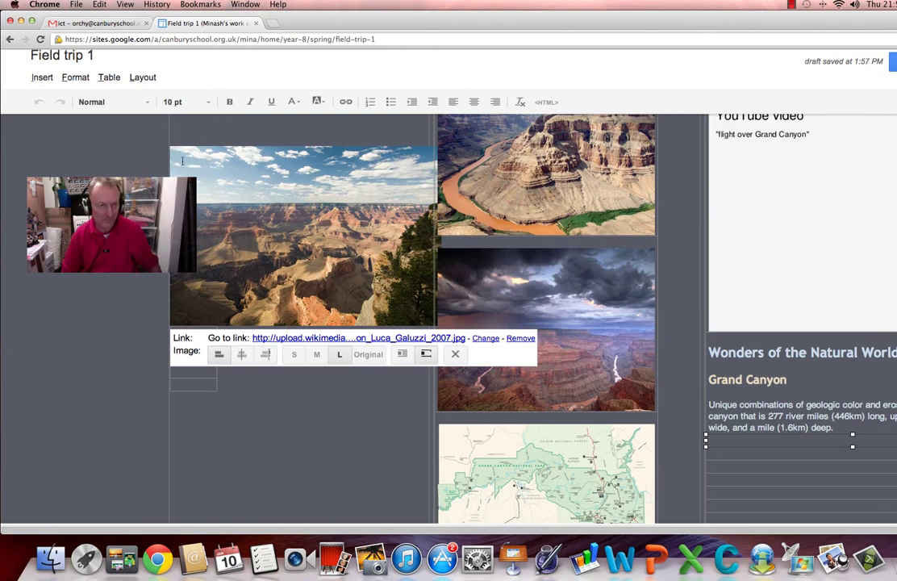
# Insert the copied canyon panorama web image above the original in the left column and set it to size S
pyautogui.click(42, 77)
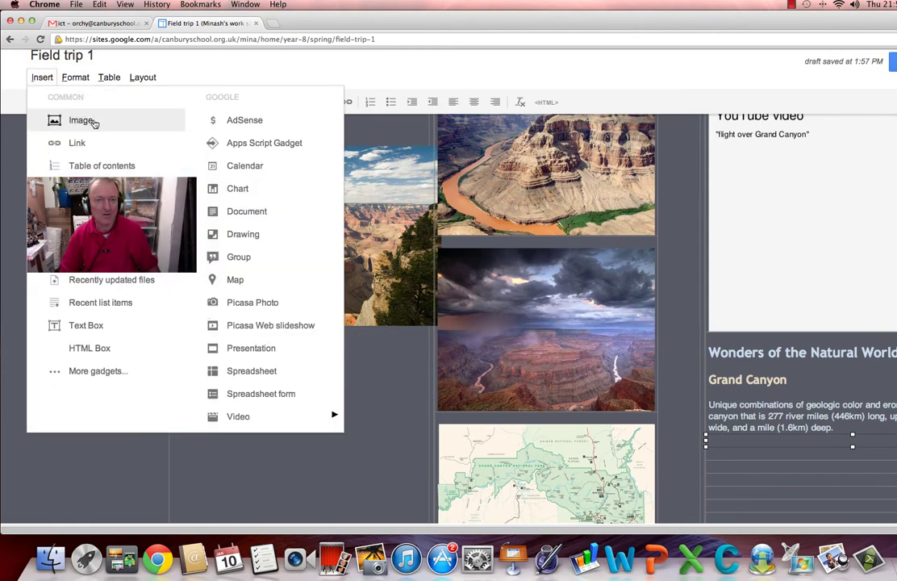
pyautogui.click(94, 121)
pyautogui.click(338, 299)
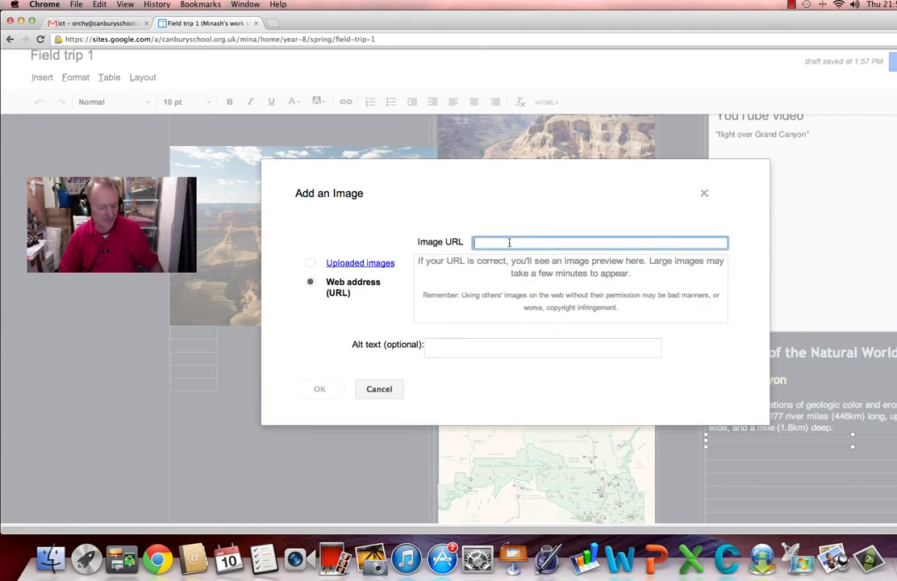
pyautogui.press('super+v')
pyautogui.scroll(-5, 445, 291)
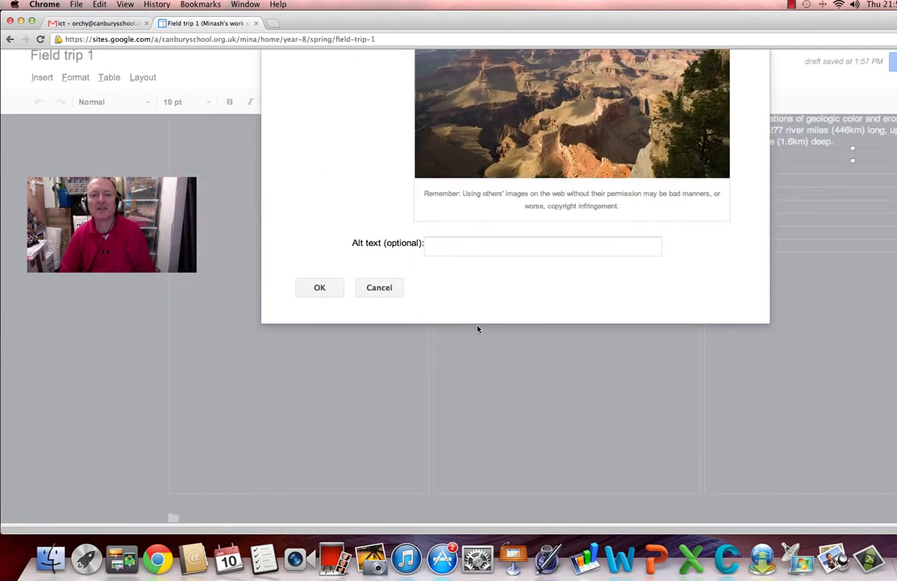
pyautogui.click(320, 289)
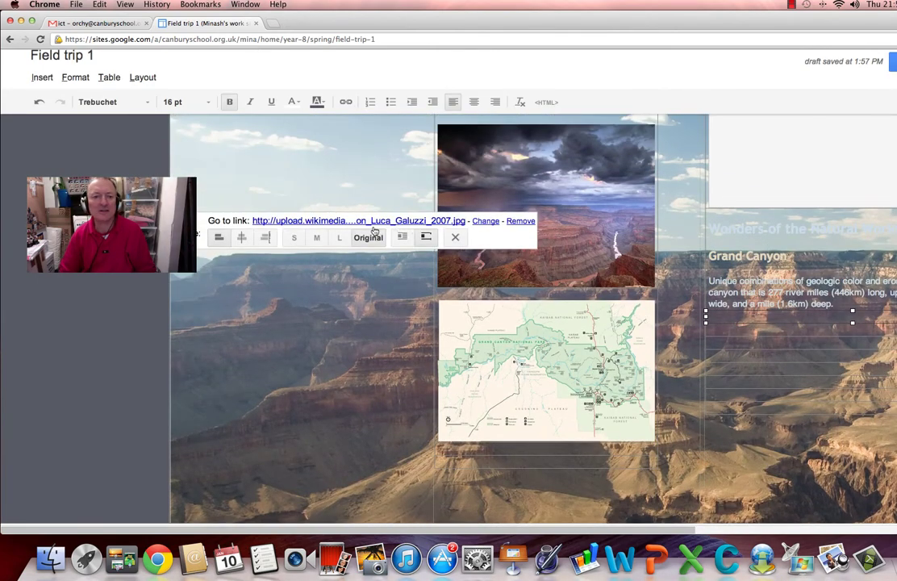
pyautogui.click(294, 238)
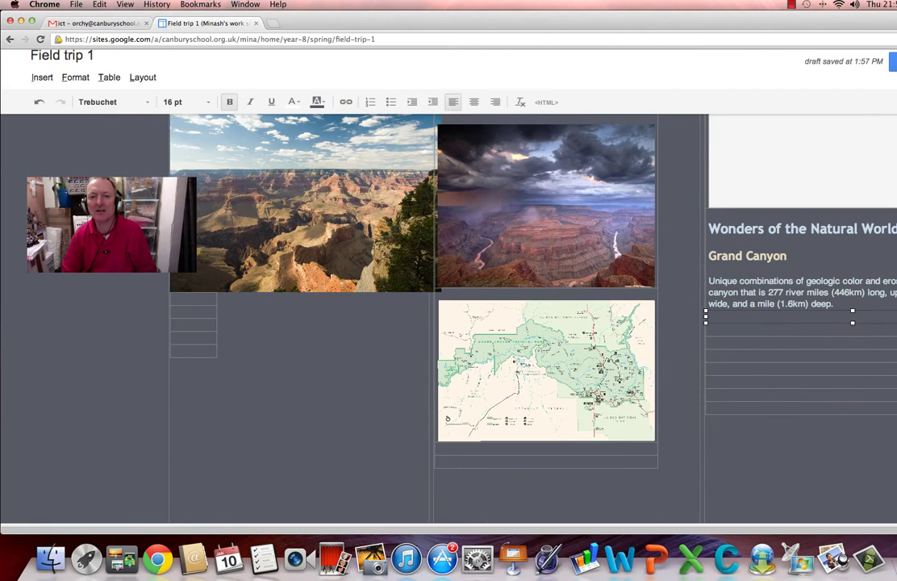
# Delete the small canyon panorama copy from the left column
pyautogui.scroll(-2, 398, 236)
pyautogui.scroll(6, 398, 236)
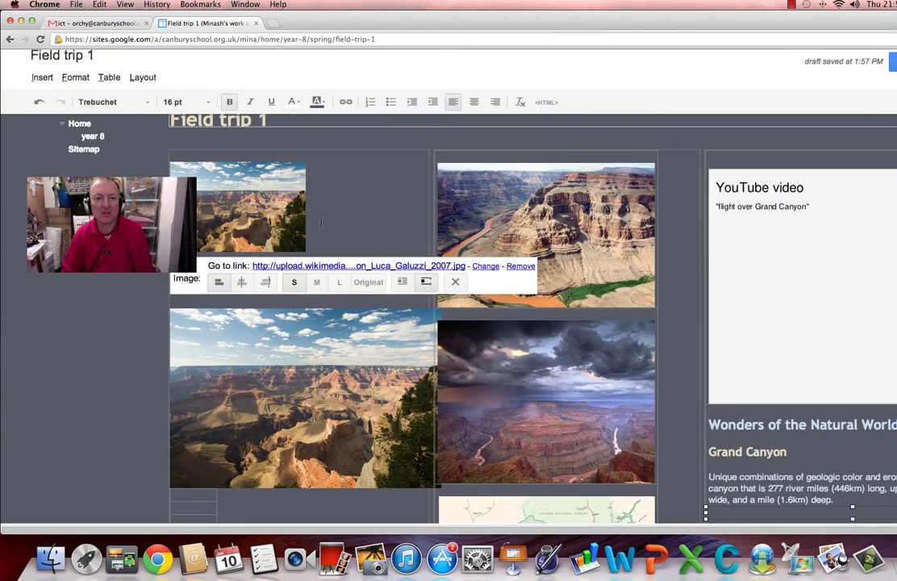
pyautogui.click(296, 219)
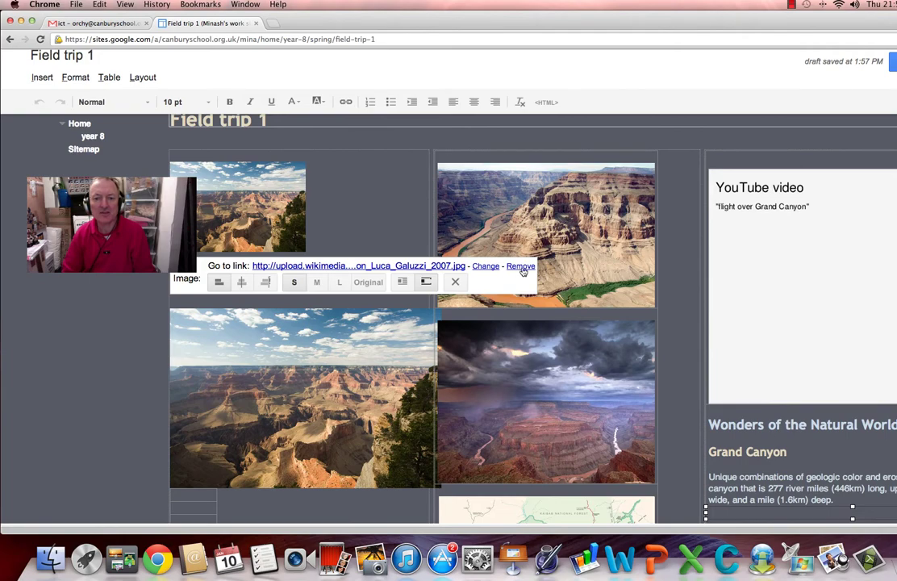
pyautogui.click(455, 282)
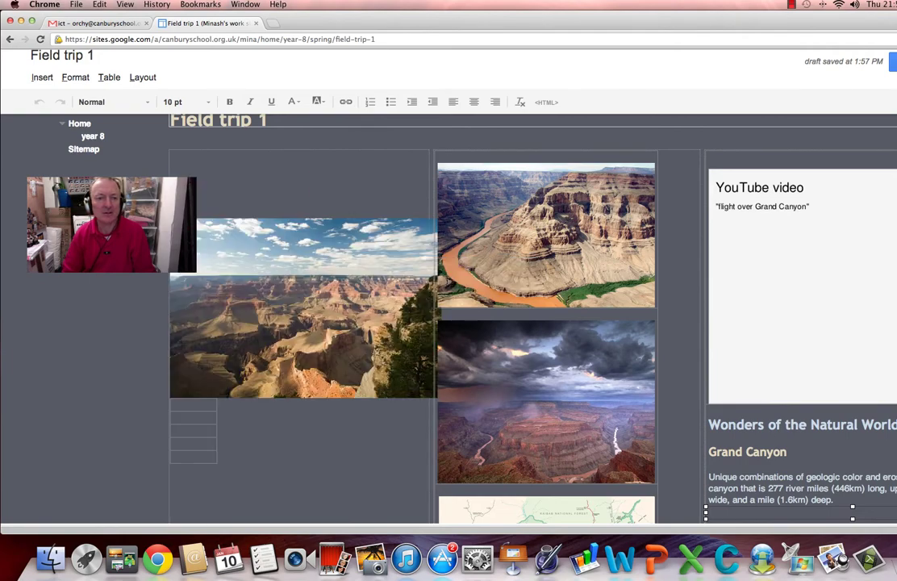
# Delete the original large canyon panorama from the left column
pyautogui.click(333, 300)
pyautogui.scroll(-5, 448, 323)
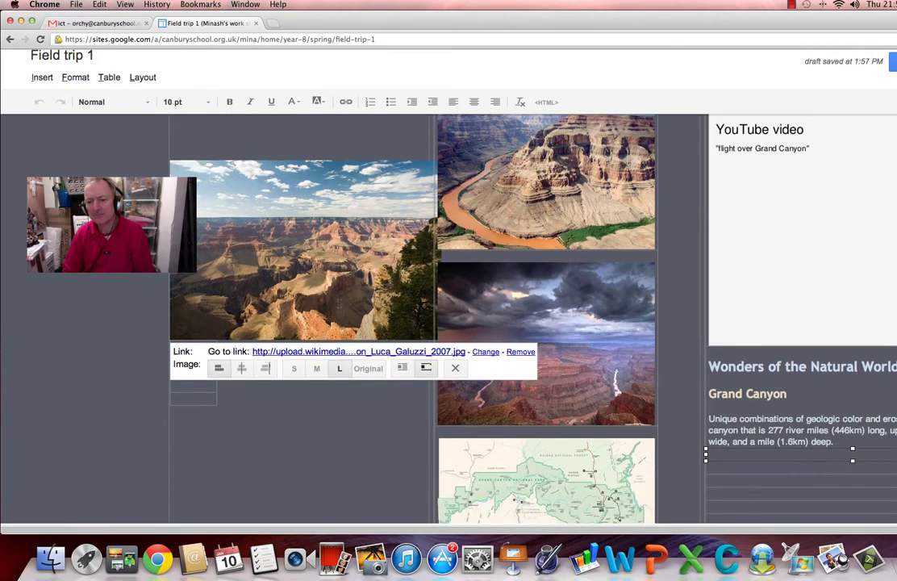
pyautogui.scroll(4, 449, 322)
pyautogui.scroll(1, 448, 322)
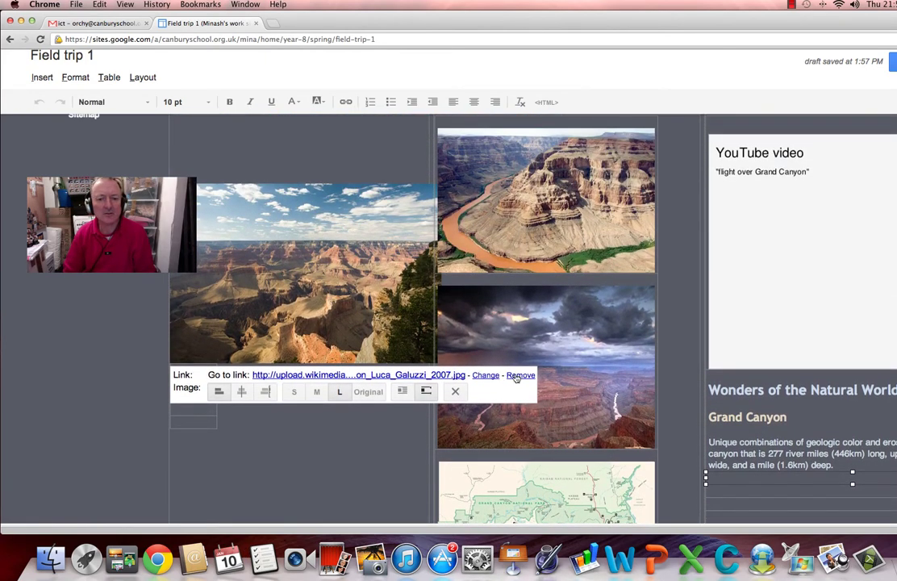
pyautogui.click(457, 392)
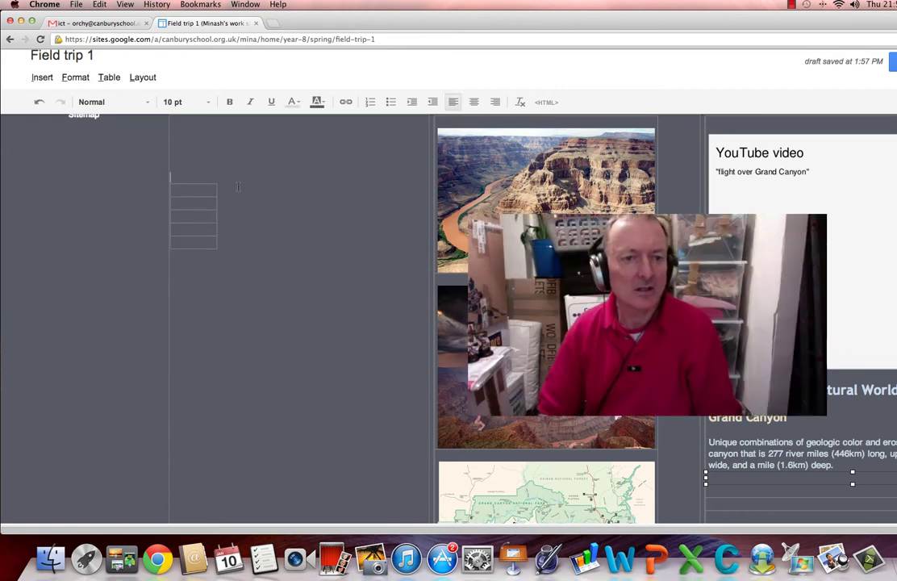
# Remove the blank lines above the empty table in the left column
pyautogui.press('BackSpace')
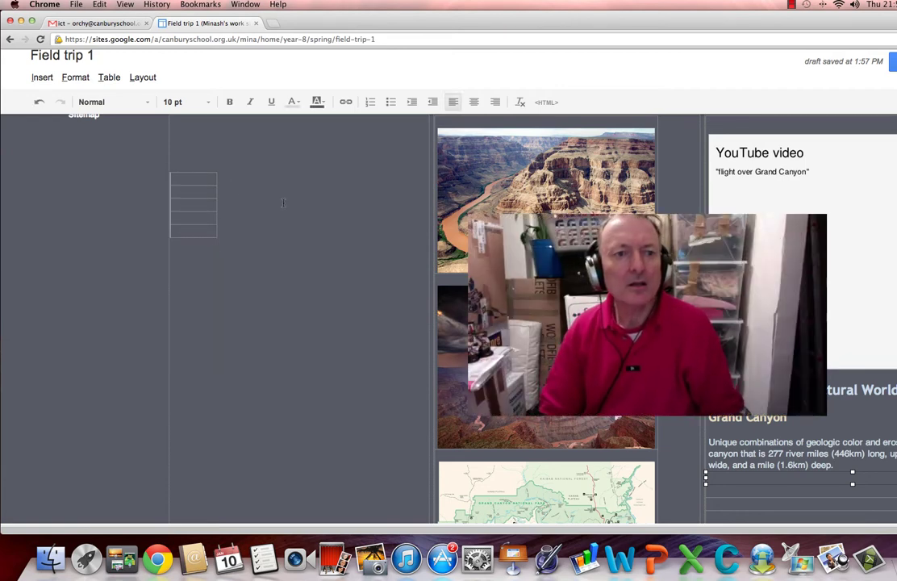
pyautogui.scroll(3, 286, 210)
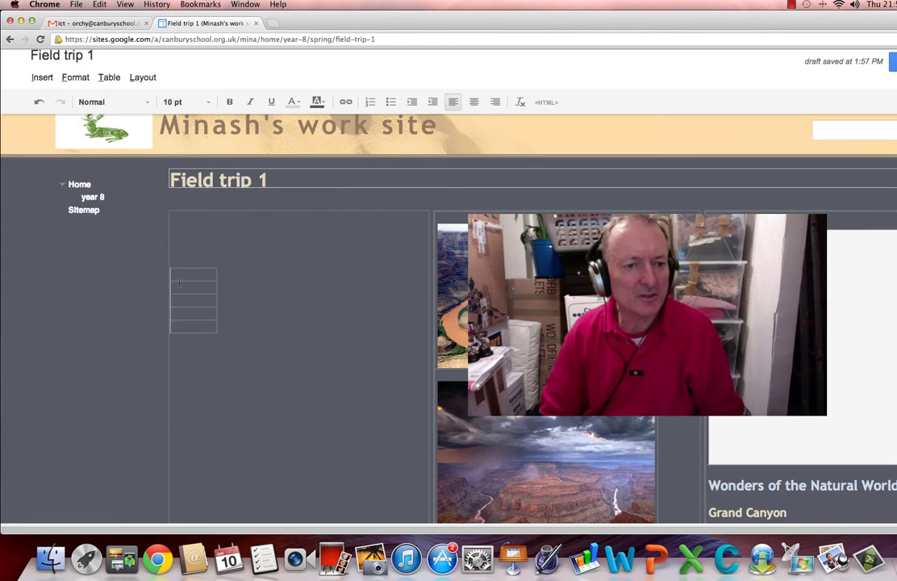
pyautogui.press('BackSpace')
pyautogui.press('BackSpace')
pyautogui.press('BackSpace')
pyautogui.press('BackSpace')
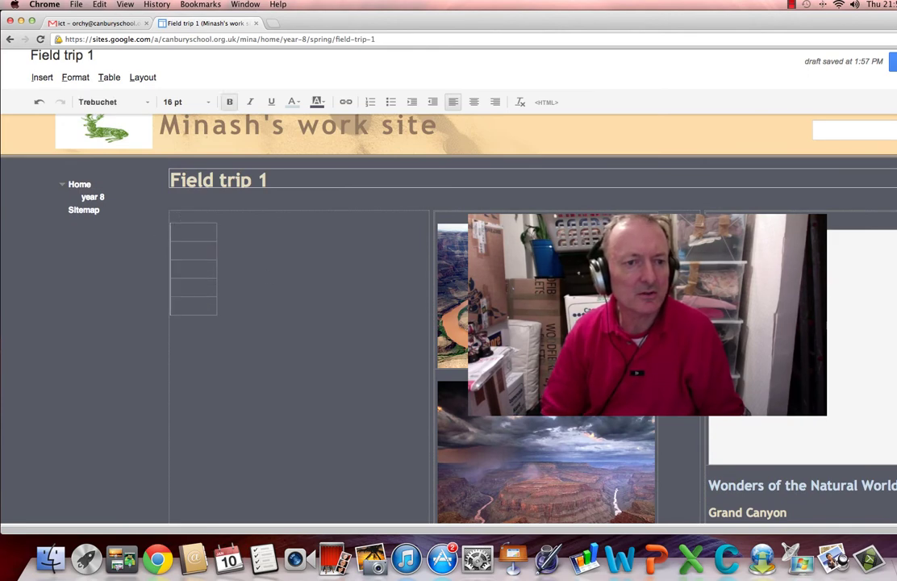
pyautogui.doubleClick(212, 218)
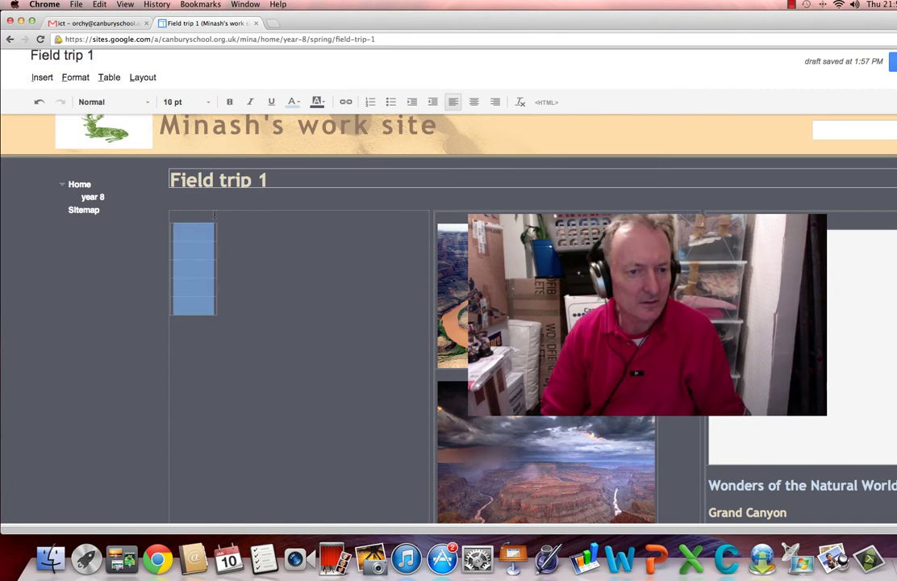
pyautogui.click(235, 219)
pyautogui.click(237, 233)
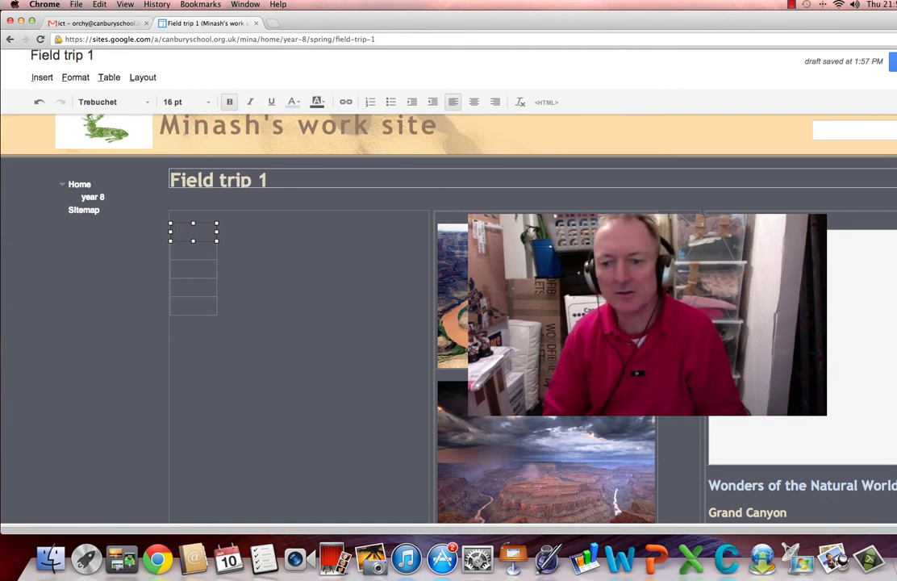
pyautogui.scroll(-5, 308, 287)
pyautogui.scroll(5, 308, 286)
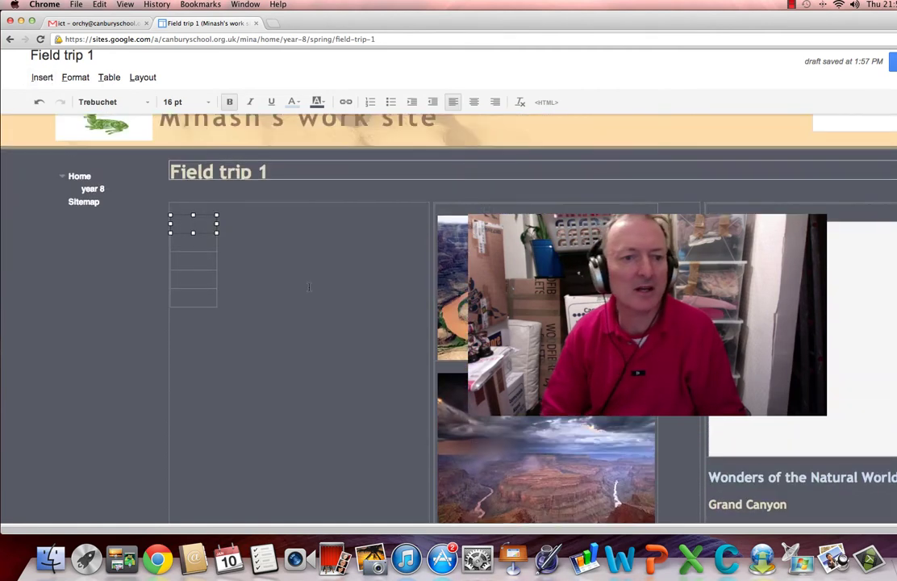
# Insert the canyon panorama from its copied web address into the third row of the left column's table
pyautogui.click(195, 264)
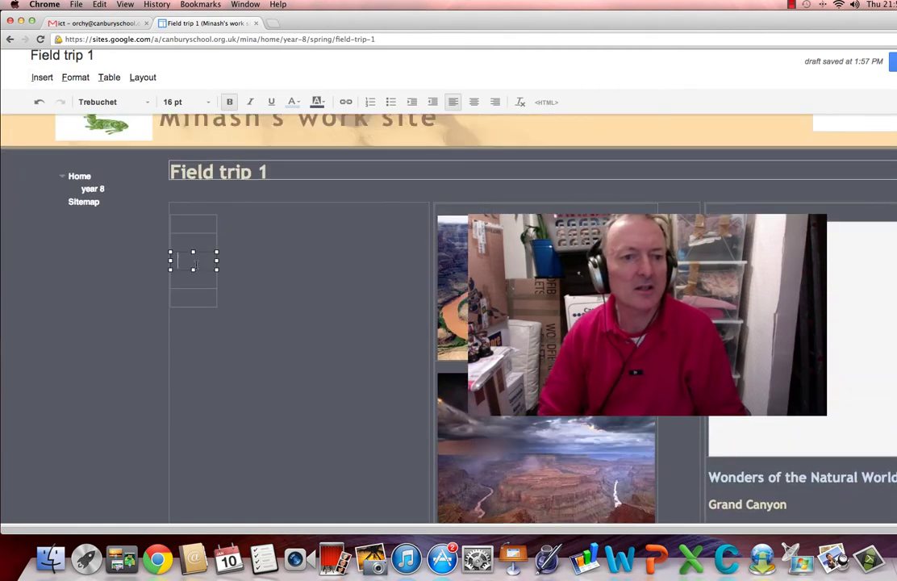
pyautogui.click(42, 78)
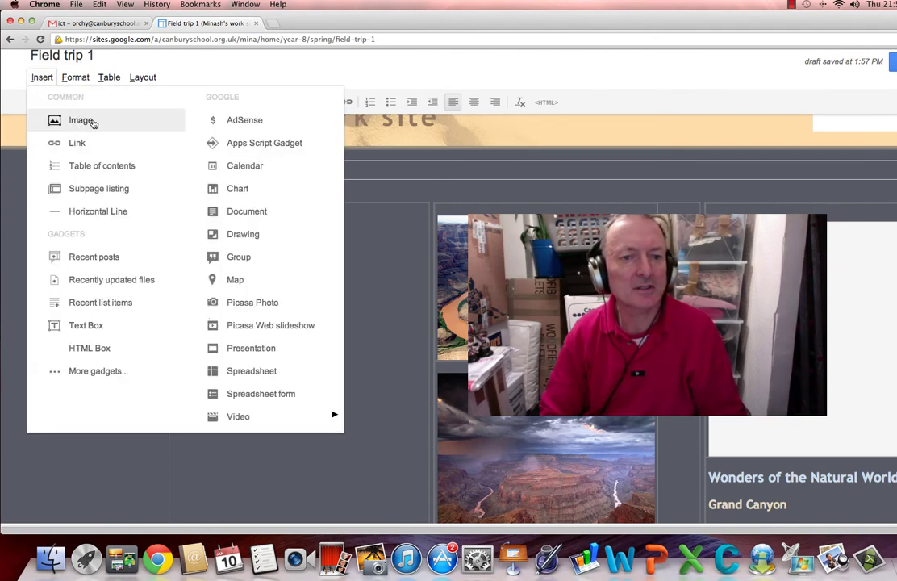
pyautogui.click(92, 125)
pyautogui.click(364, 300)
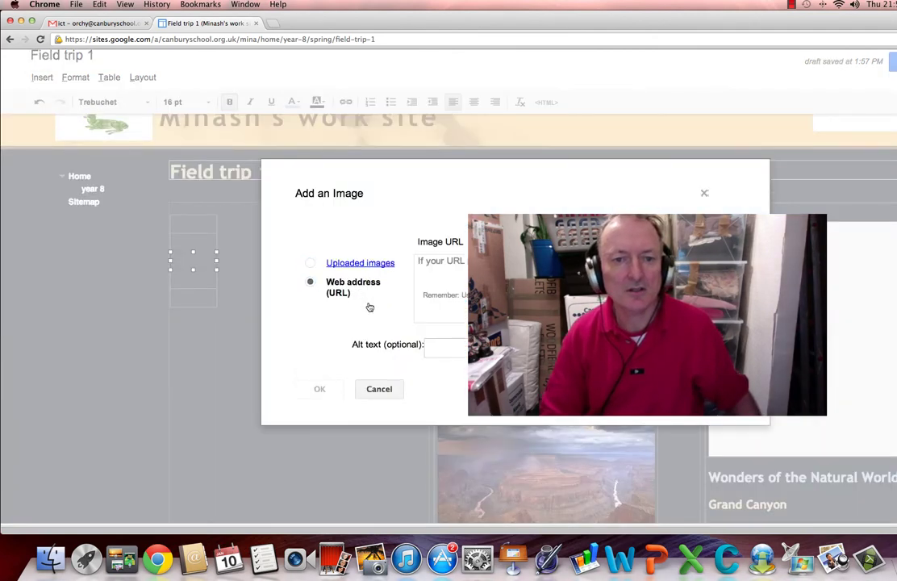
pyautogui.press('super+v')
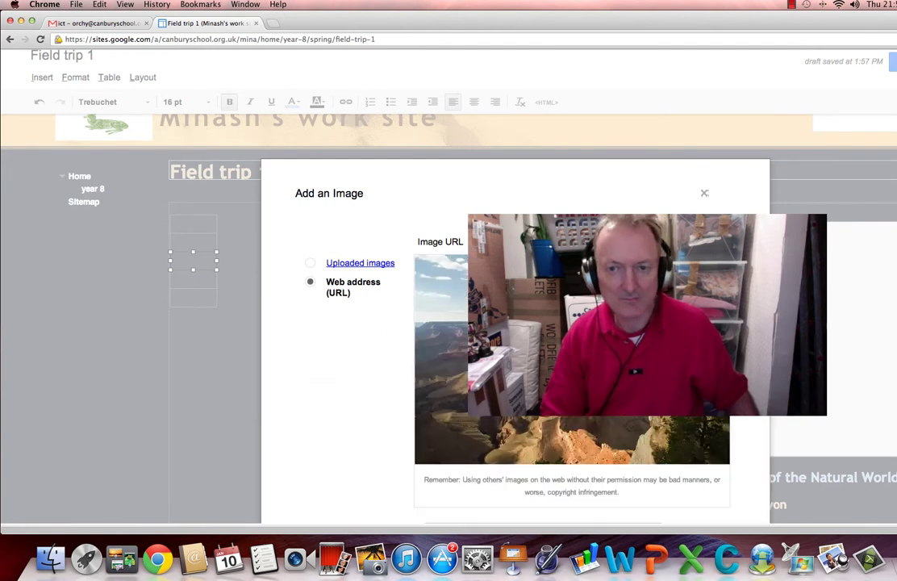
pyautogui.scroll(1, 361, 388)
pyautogui.scroll(-5, 348, 323)
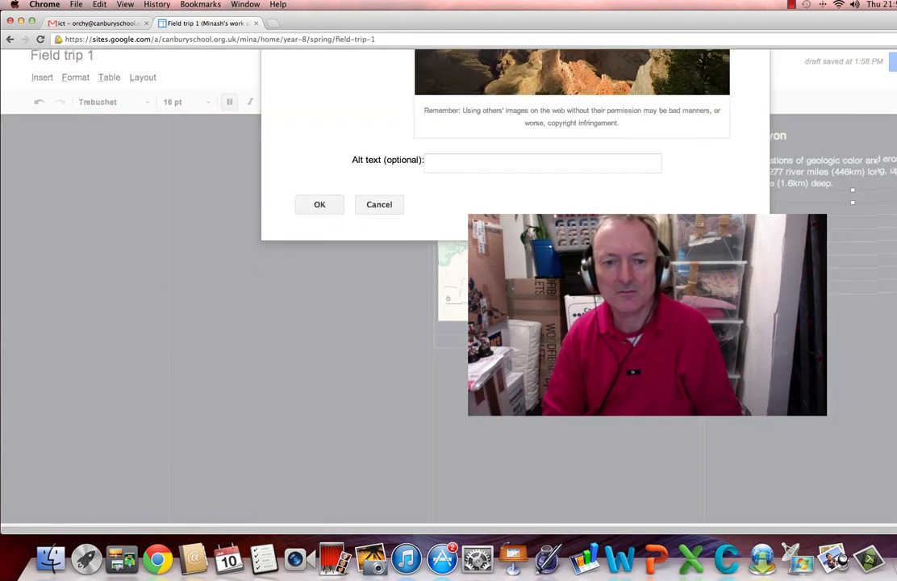
pyautogui.click(319, 204)
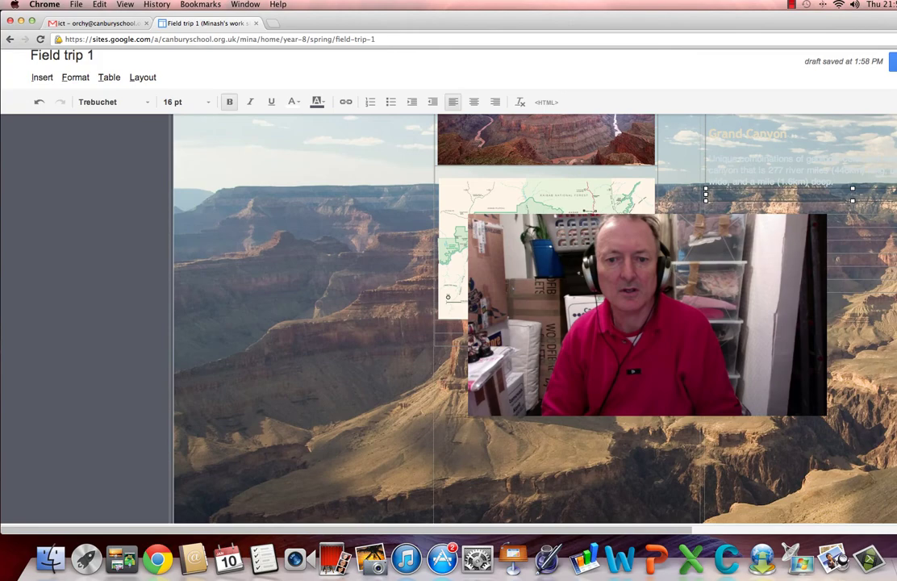
# Set the inserted canyon panorama in the left column to size M
pyautogui.scroll(3, 320, 318)
pyautogui.scroll(-10, 319, 317)
pyautogui.scroll(5, 360, 225)
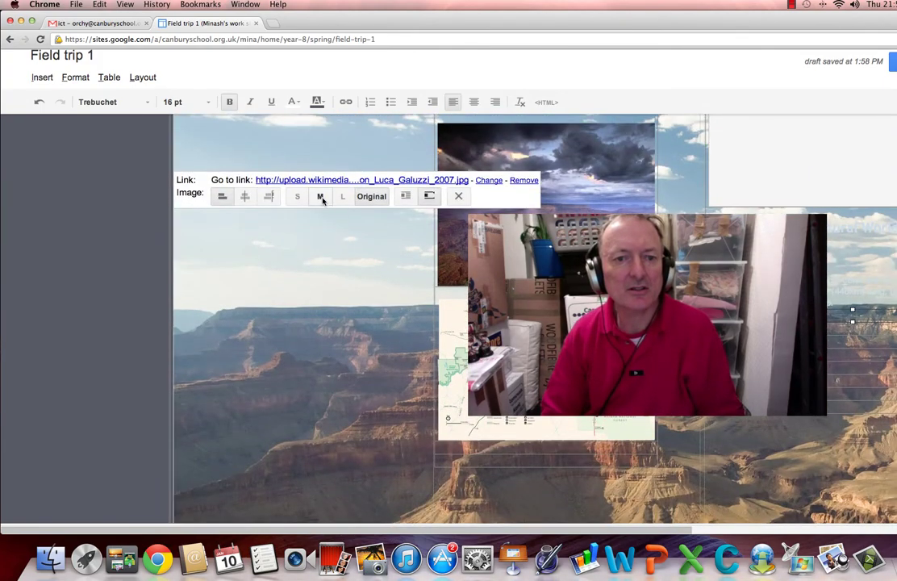
pyautogui.click(320, 196)
pyautogui.scroll(-1, 431, 282)
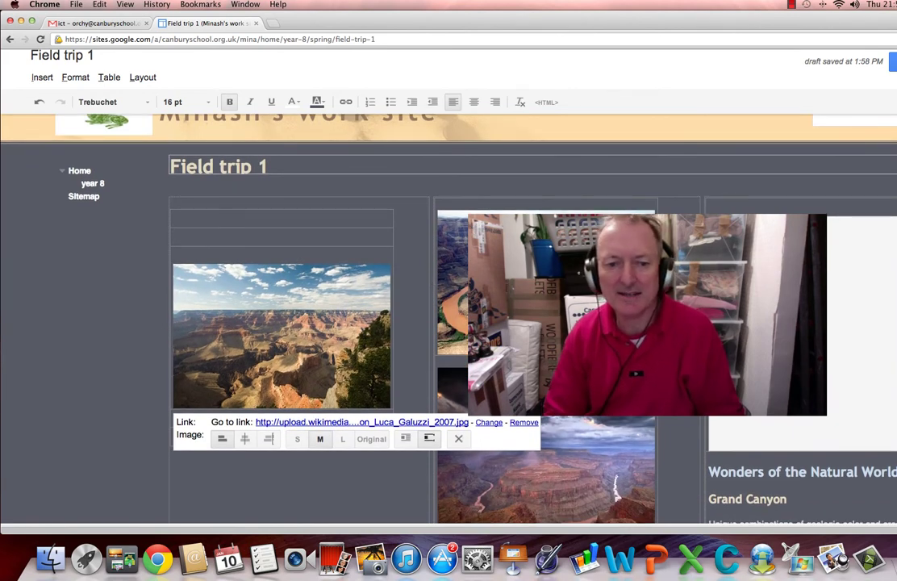
# Open the middle column park map's linked image, copy its web address and return to the field trip page
pyautogui.scroll(-5, 532, 322)
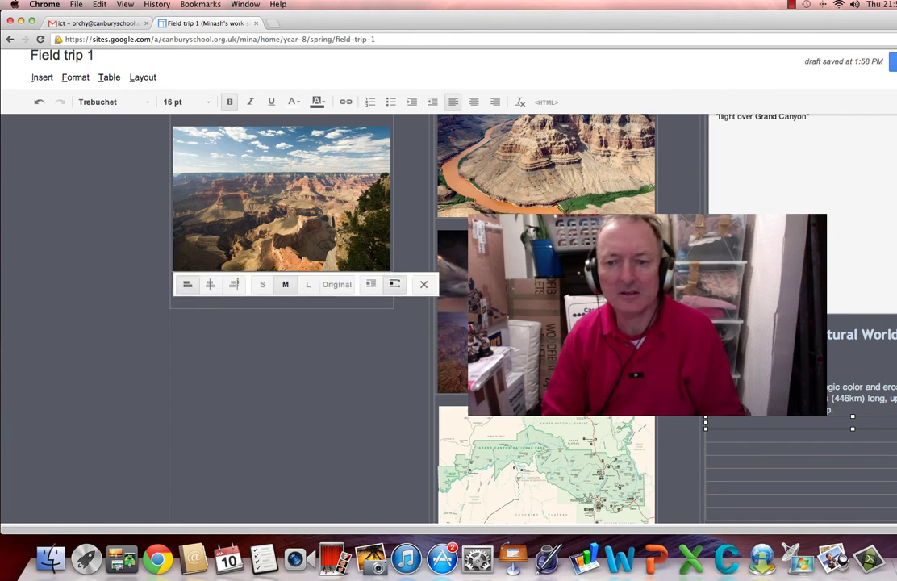
pyautogui.scroll(-1, 750, 388)
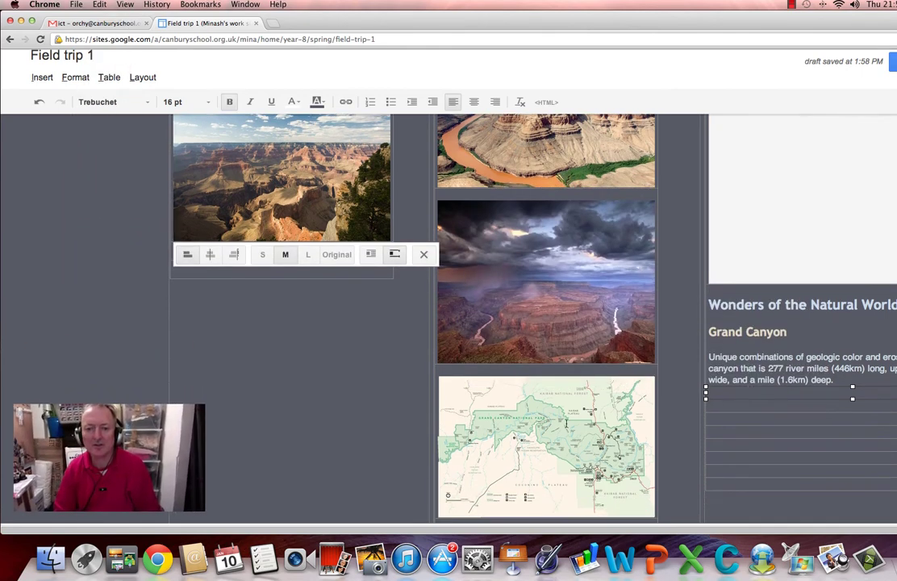
pyautogui.click(566, 422)
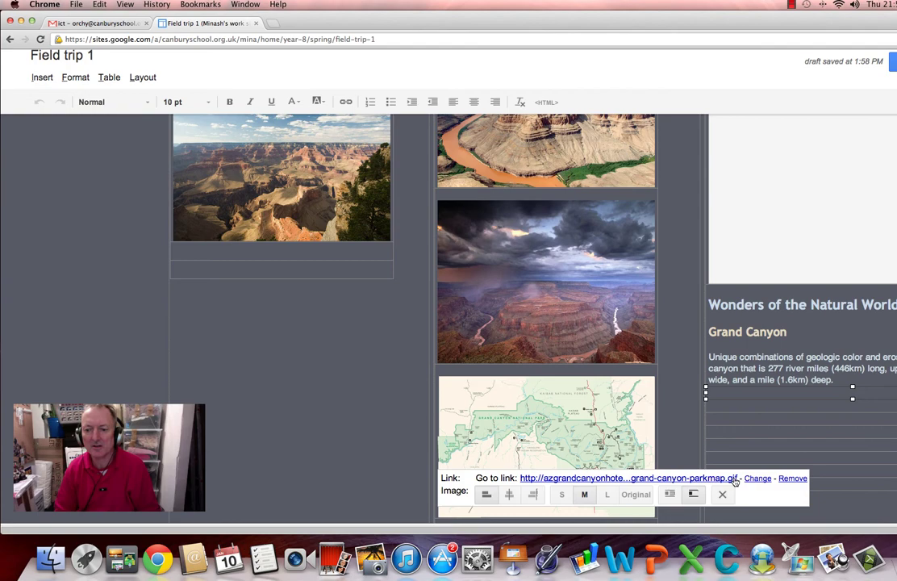
pyautogui.click(638, 478)
pyautogui.click(300, 40)
pyautogui.press('super+c')
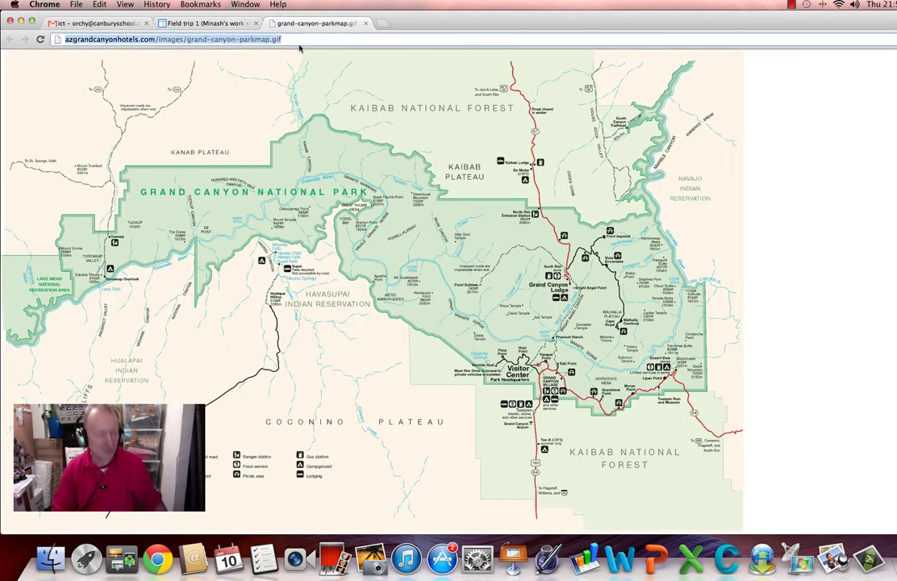
pyautogui.click(185, 24)
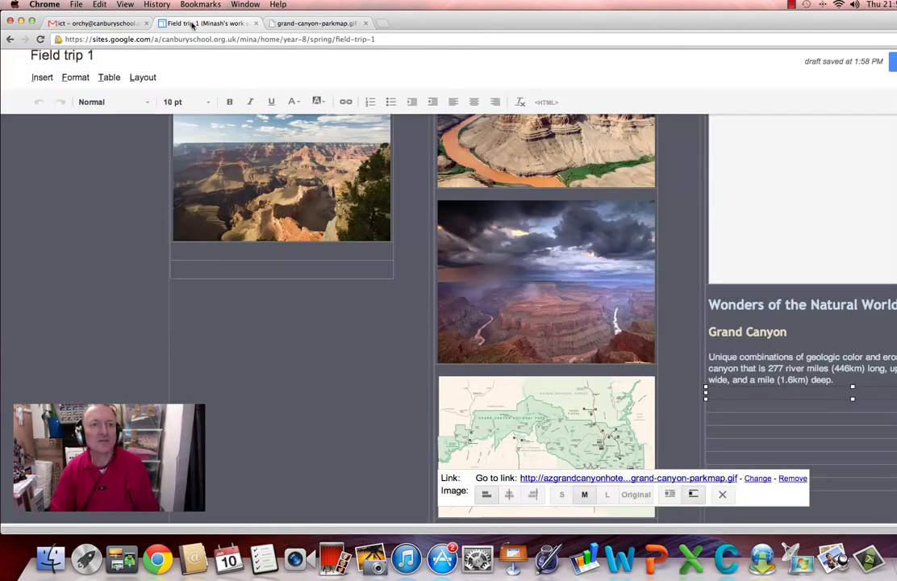
# Insert the park map from its copied web address into the left table's second row and set it to size M
pyautogui.scroll(3, 430, 244)
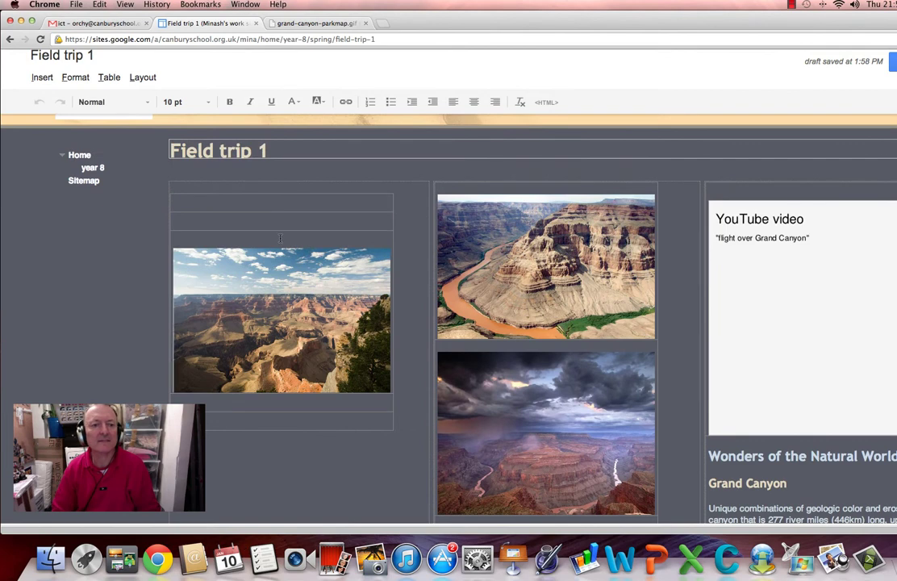
pyautogui.click(271, 225)
pyautogui.click(42, 76)
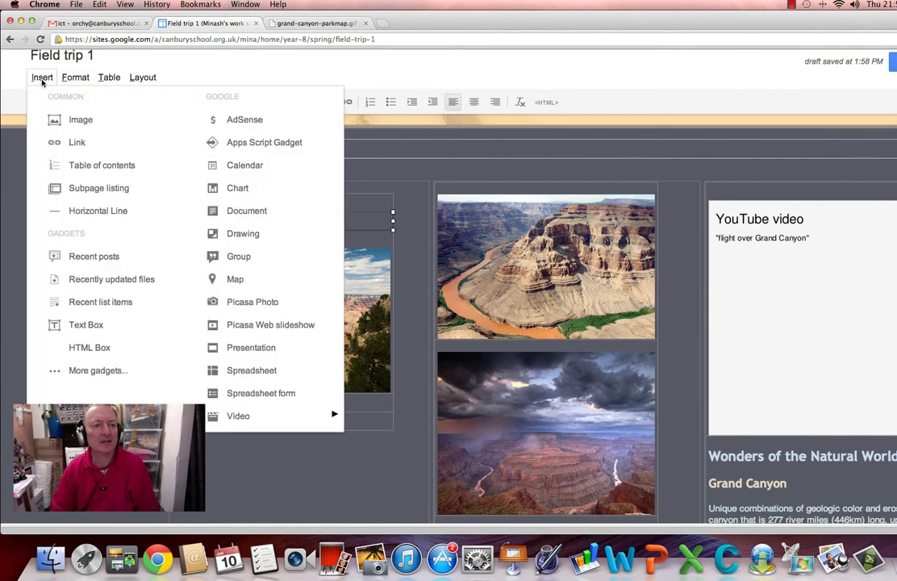
pyautogui.click(79, 120)
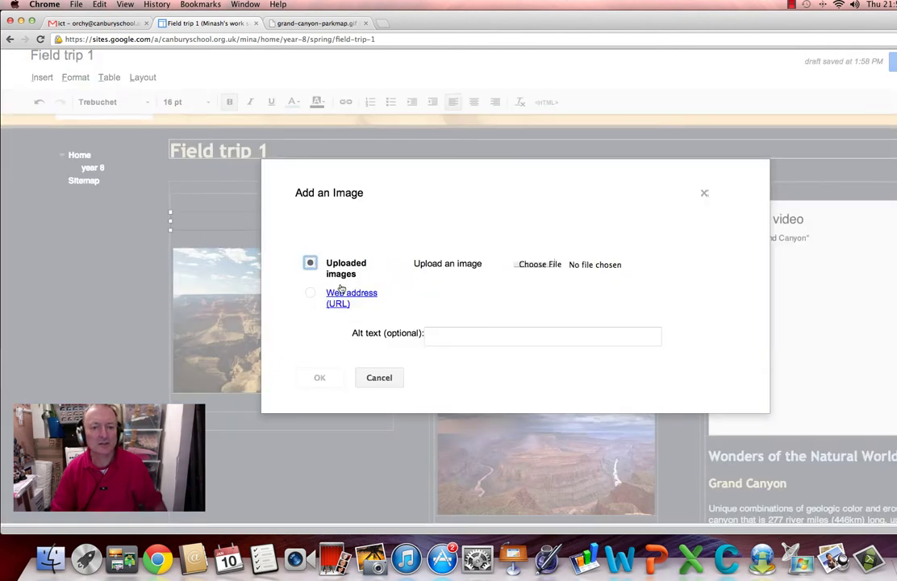
pyautogui.click(337, 295)
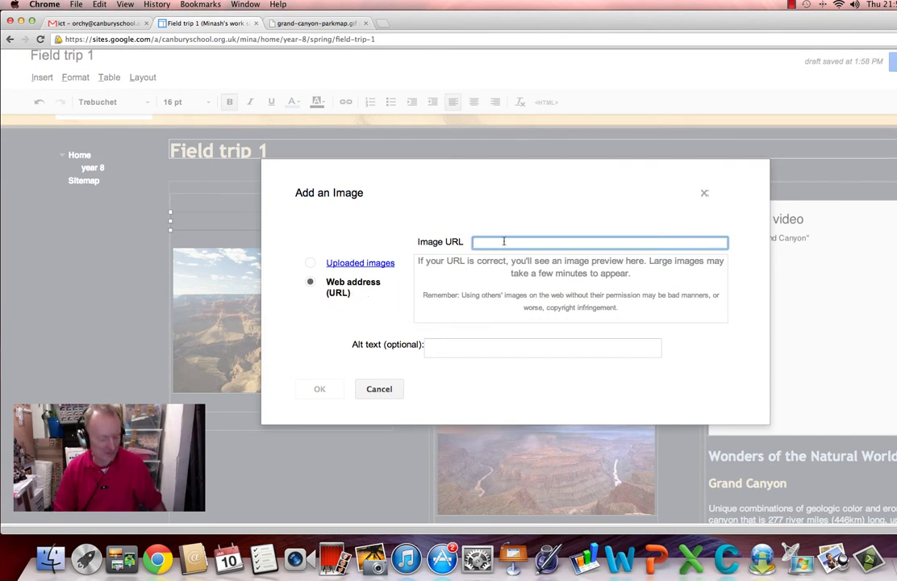
pyautogui.press('super+v')
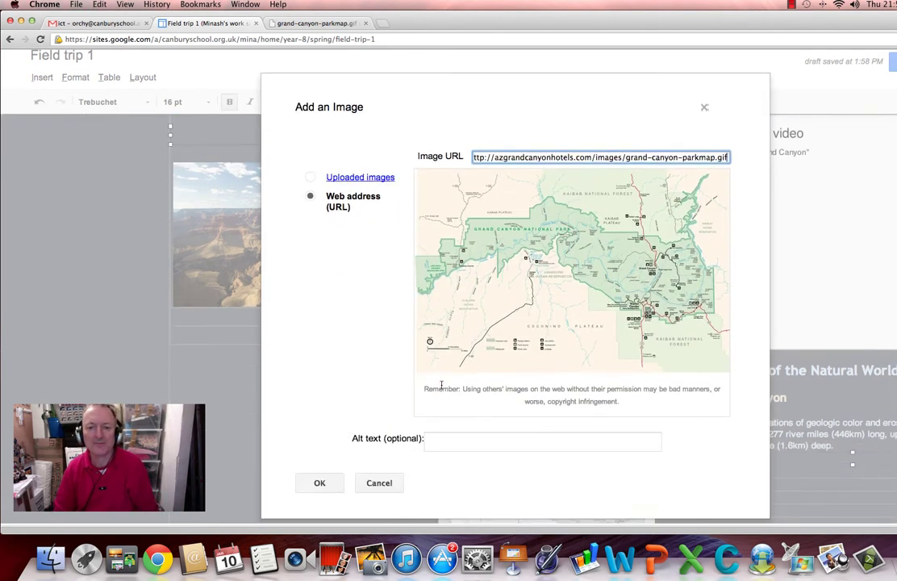
pyautogui.scroll(-3, 344, 357)
pyautogui.click(319, 337)
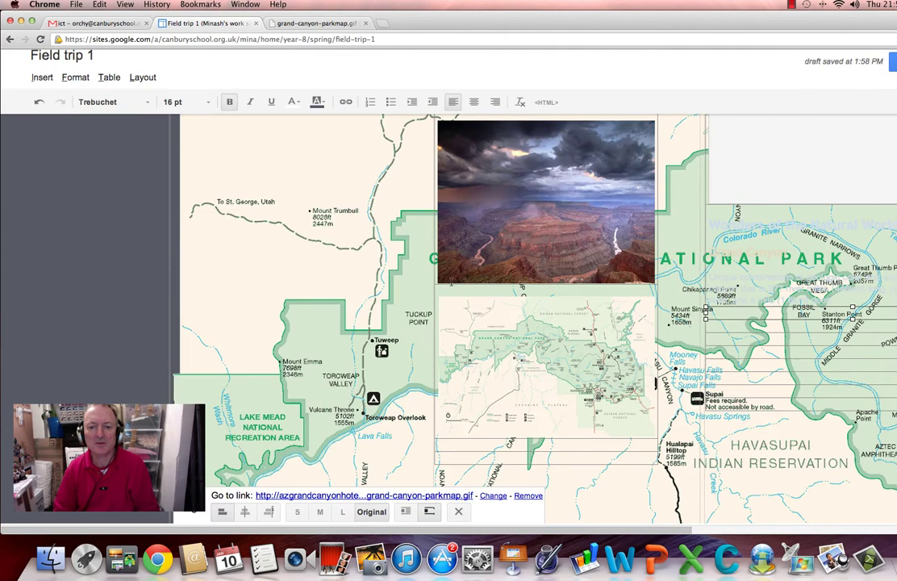
pyautogui.click(318, 511)
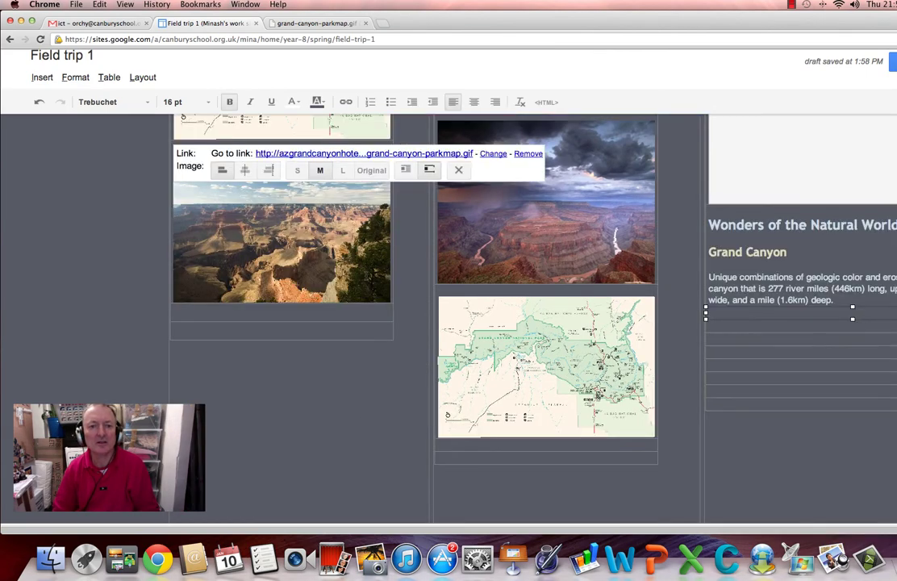
# Move the Wonders of the Natural World heading, Grand Canyon subheading and description from the right column to the left table's first row
pyautogui.scroll(3, 426, 276)
pyautogui.scroll(-3, 766, 414)
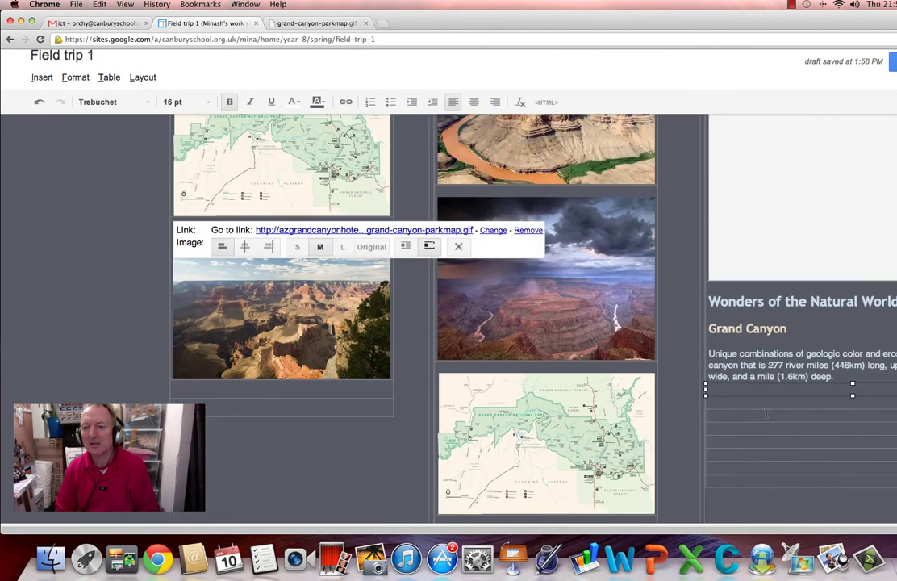
pyautogui.moveTo(844, 379); pyautogui.dragTo(710, 302)
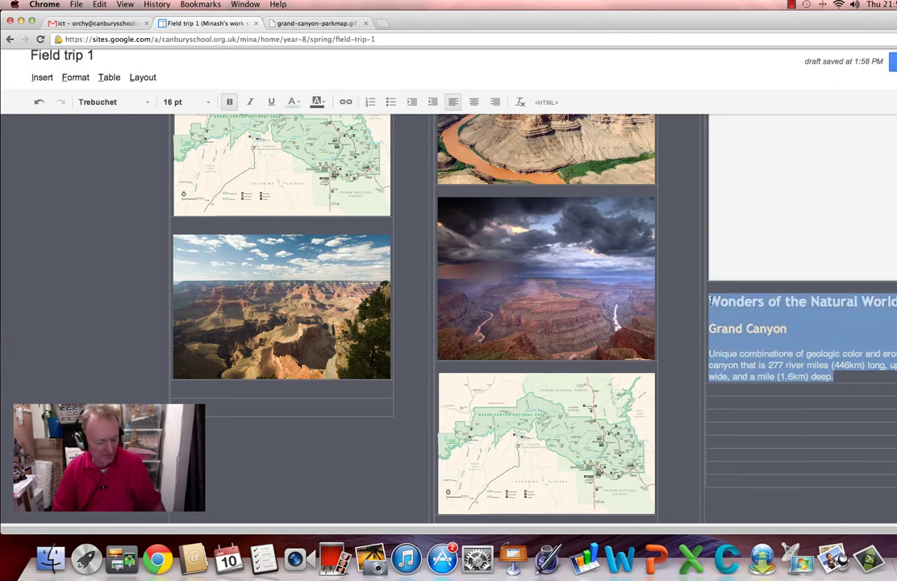
pyautogui.press('BackSpace')
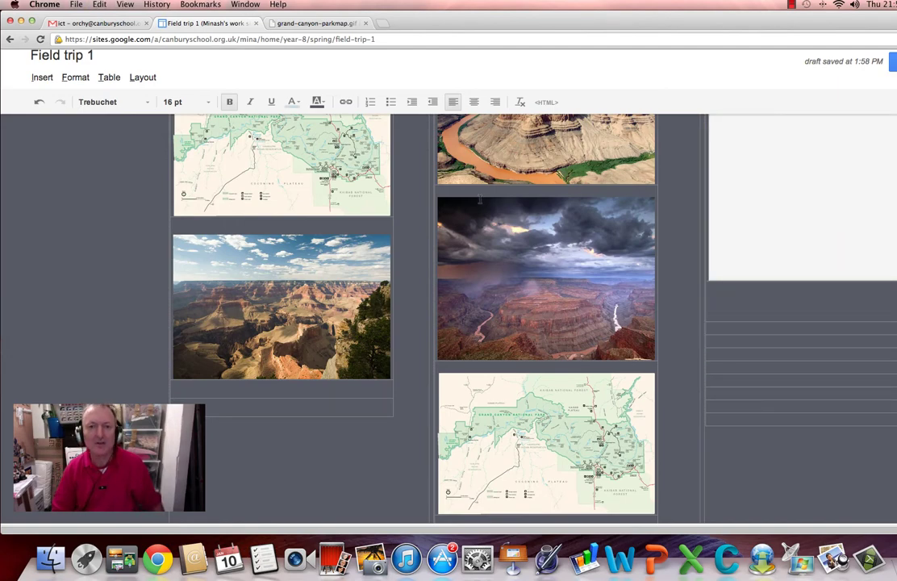
pyautogui.scroll(5, 480, 199)
pyautogui.click(215, 267)
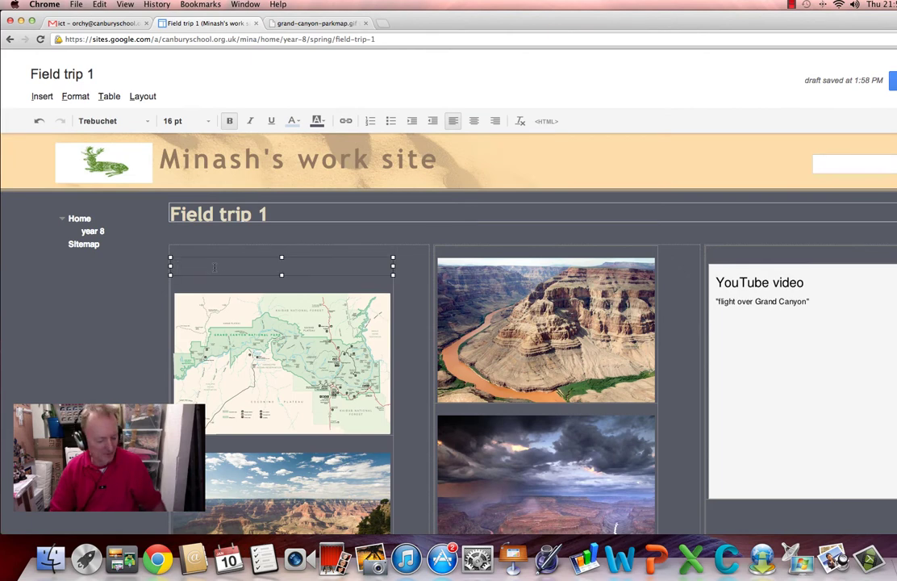
pyautogui.write('Wonders of the Natural World Grand Canyon Unique combinations of geologic color and erosional forms decorate a canyon that is 277 river miles (446km) long, up to 18 miles (29km) wide, and a mile deep.')
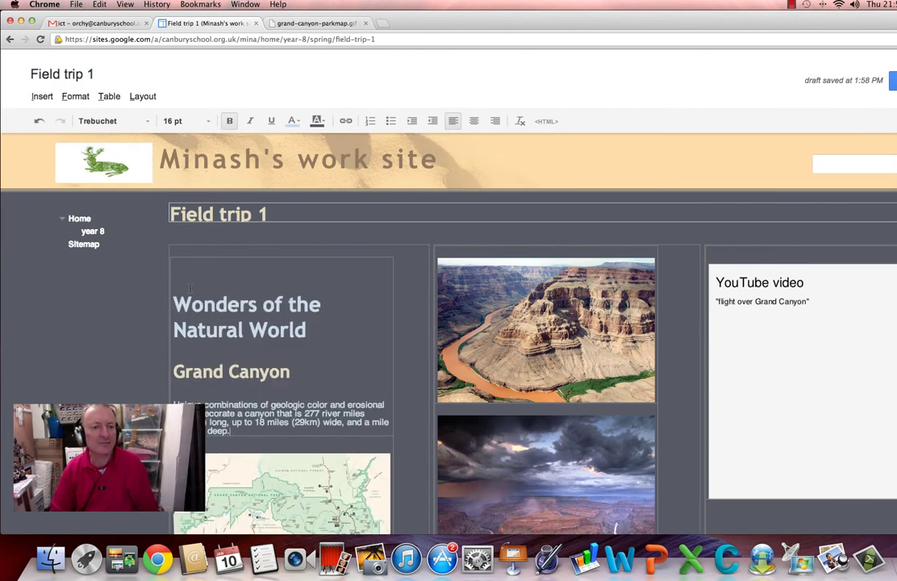
# Remove the blank line and leading space before the Wonders of the Natural World heading in the left table
pyautogui.click(174, 303)
pyautogui.press('BackSpace')
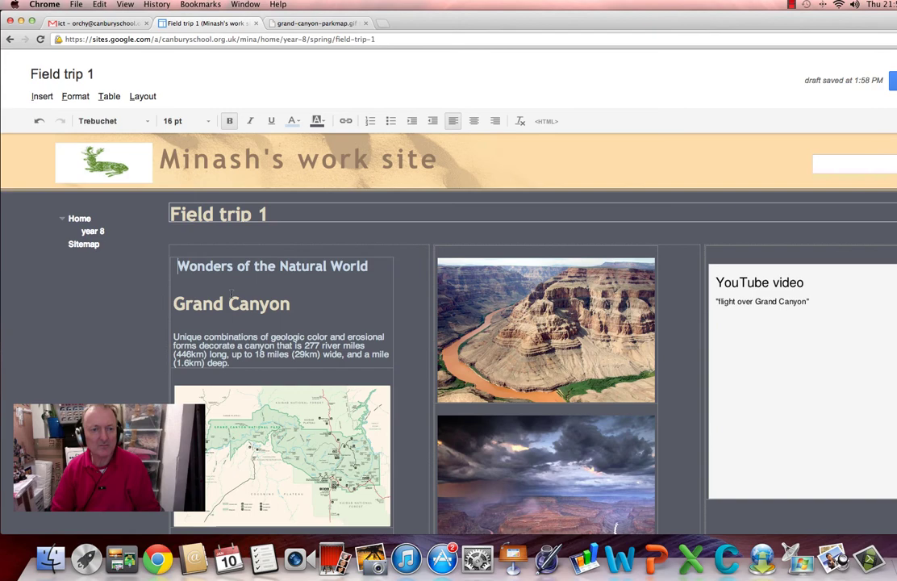
pyautogui.press('BackSpace')
pyautogui.scroll(-3, 301, 268)
pyautogui.scroll(3, 301, 269)
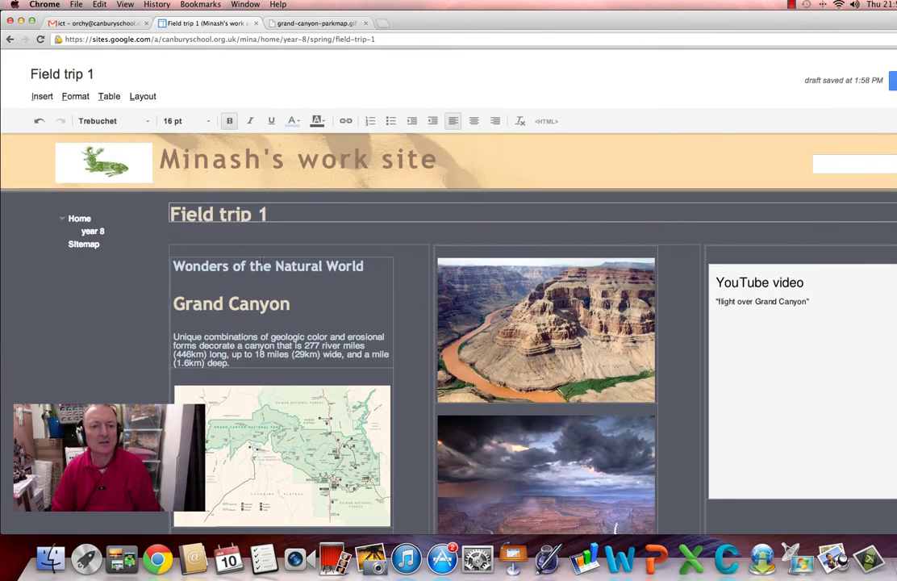
# Move the text "Wonders of the Natural World" from the left table into the page title after "Field trip 1"
pyautogui.doubleClick(260, 266)
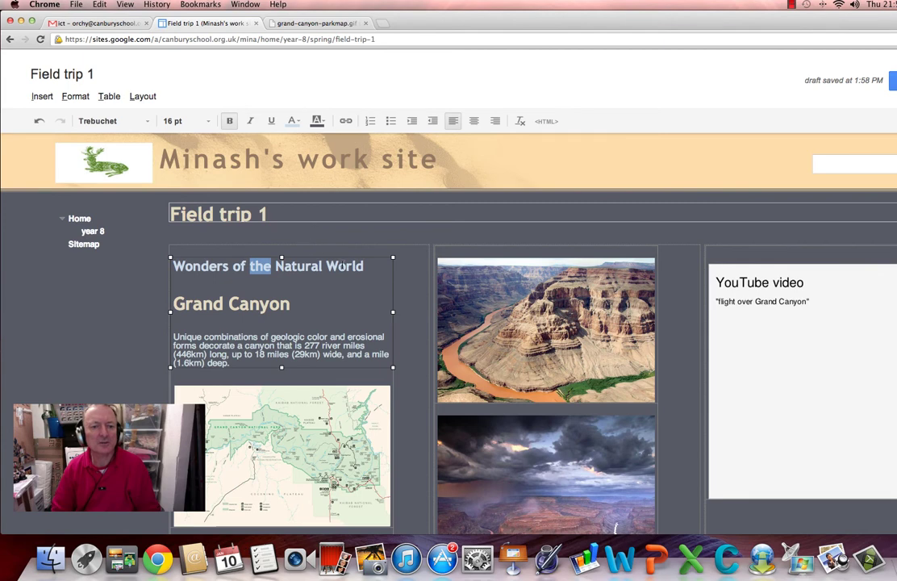
pyautogui.tripleClick(343, 266)
pyautogui.press('super+c')
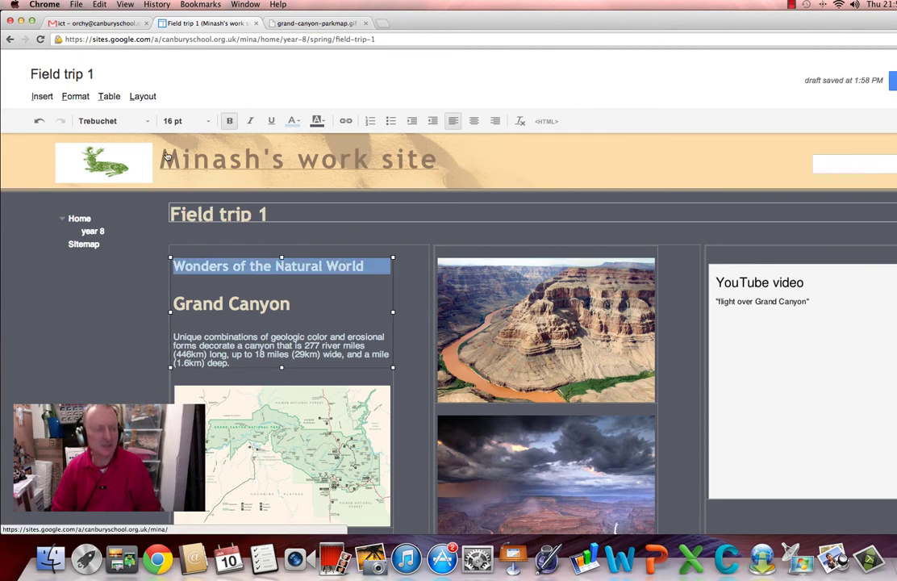
pyautogui.press('BackSpace')
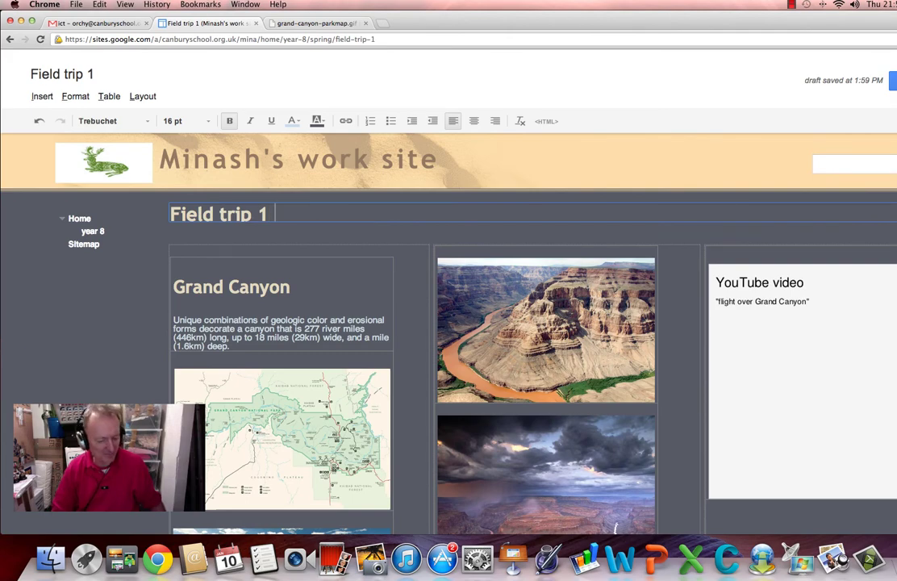
pyautogui.press('super+v')
pyautogui.click(202, 273)
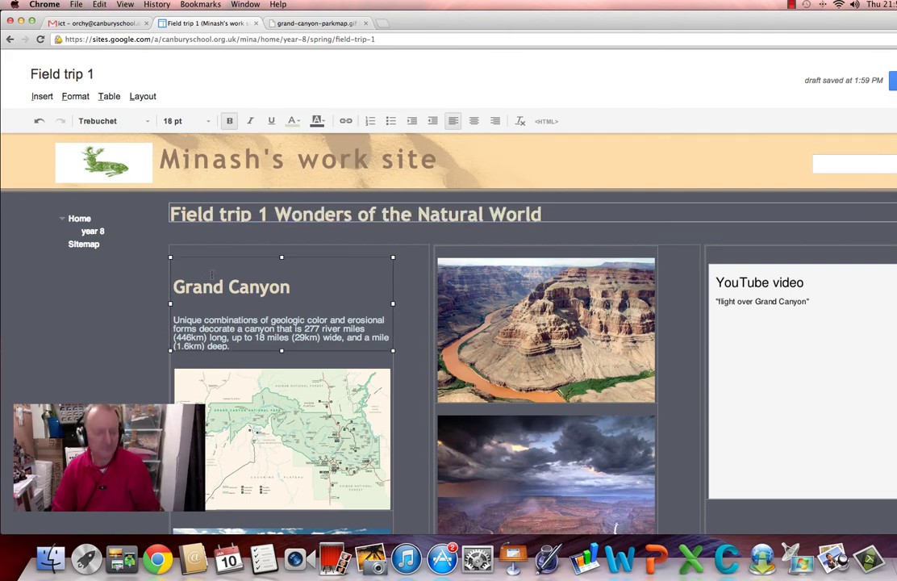
# Delete the duplicate park map from the middle column's table
pyautogui.scroll(-3, 212, 274)
pyautogui.click(560, 296)
pyautogui.scroll(3, 560, 296)
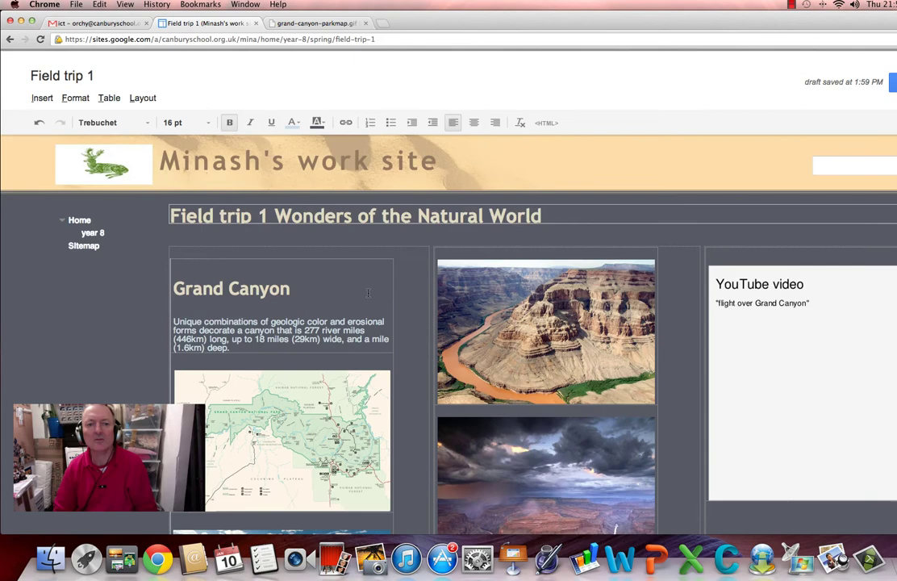
pyautogui.scroll(-7, 448, 323)
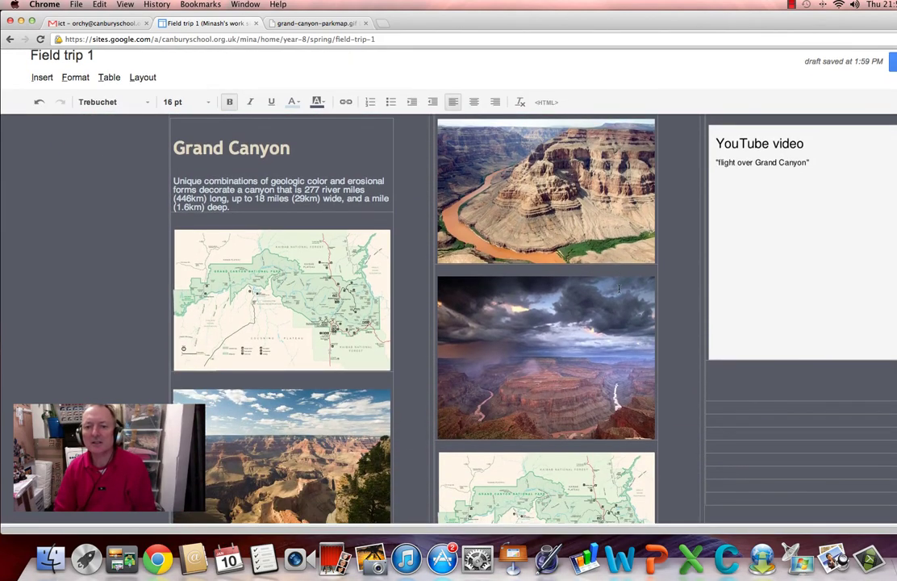
pyautogui.scroll(-2, 616, 288)
pyautogui.scroll(2, 610, 409)
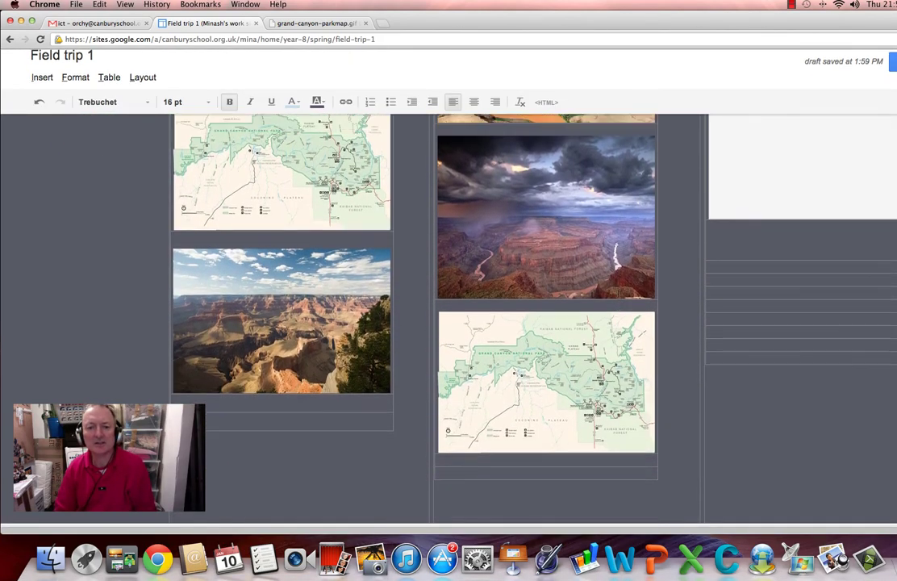
pyautogui.click(634, 401)
pyautogui.click(721, 503)
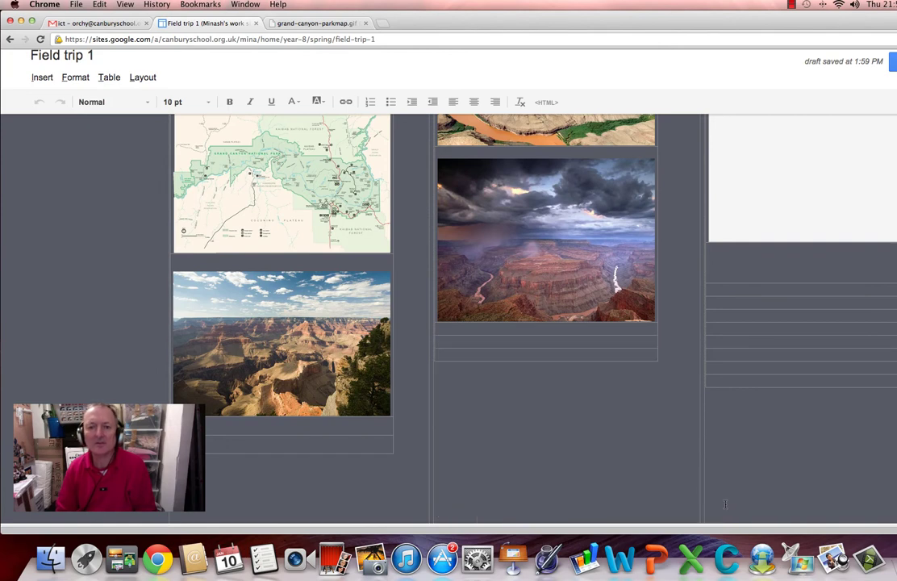
# Save the edited field trip page and look over all three columns of the saved layout
pyautogui.scroll(5, 685, 409)
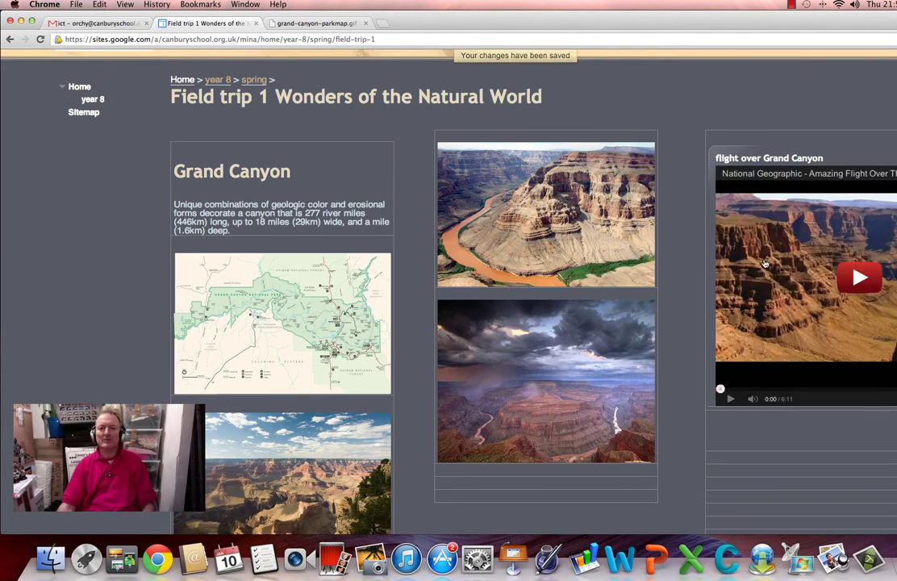
pyautogui.scroll(1, 765, 264)
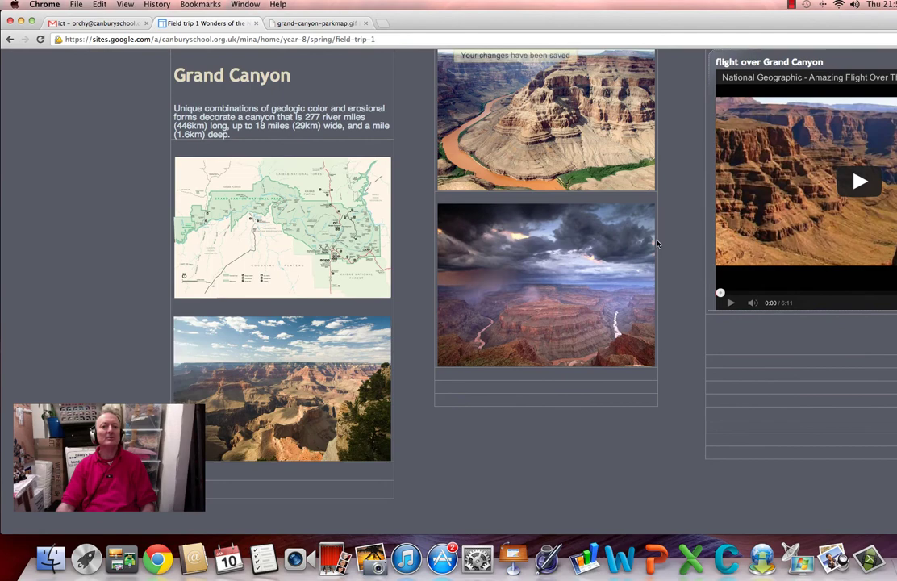
pyautogui.scroll(-1, 657, 243)
pyautogui.scroll(-3, 658, 244)
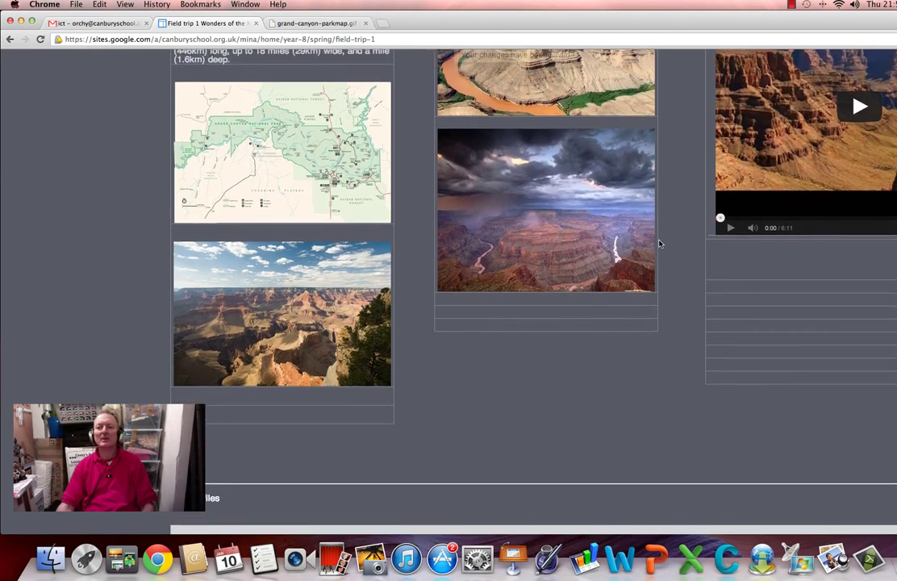
pyautogui.scroll(5, 678, 177)
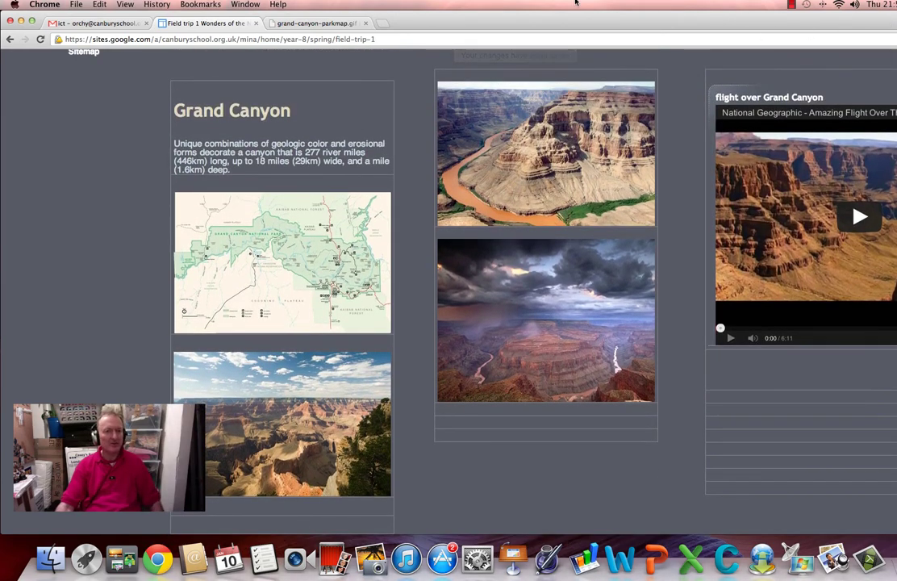
# Zoom the saved page out three levels to fit more of its columns in the window
pyautogui.click(124, 5)
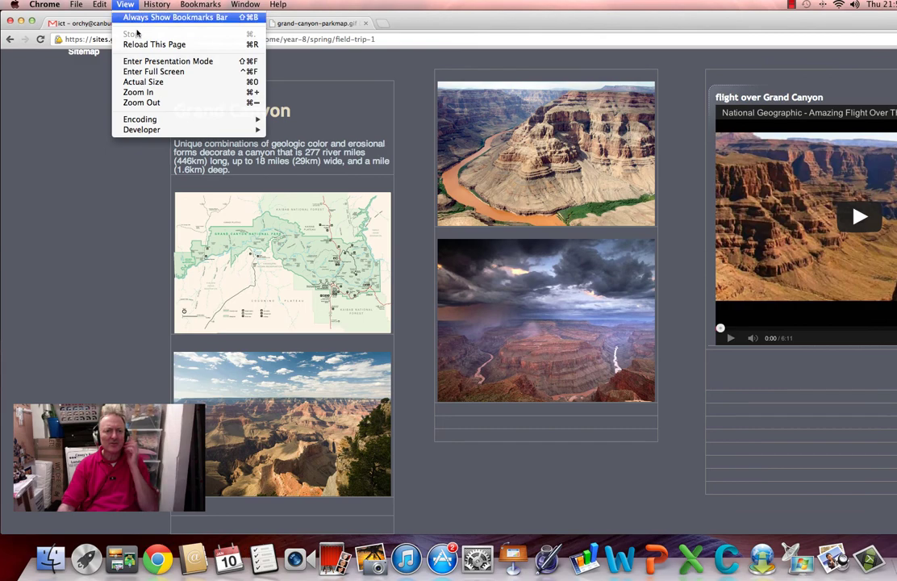
pyautogui.click(184, 102)
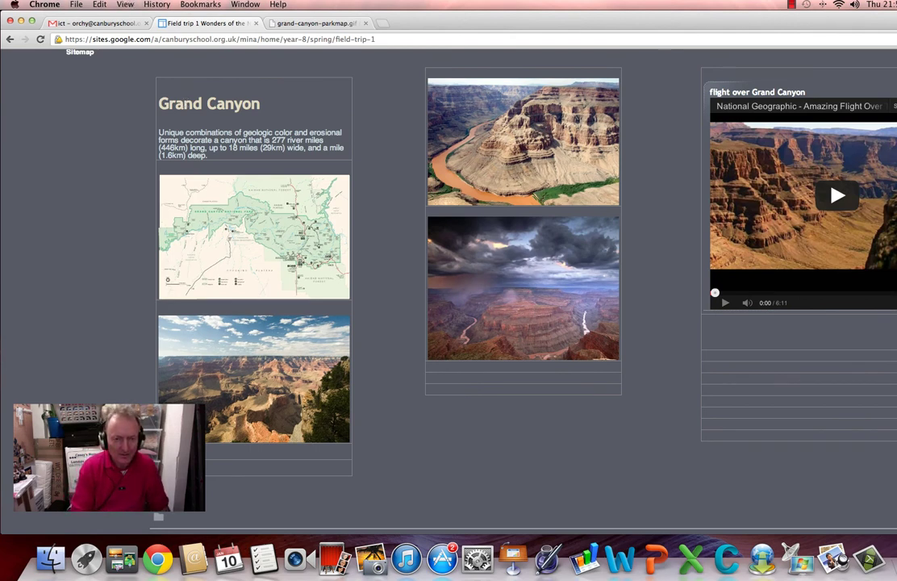
pyautogui.press('super+minus')
pyautogui.press('super+minus')
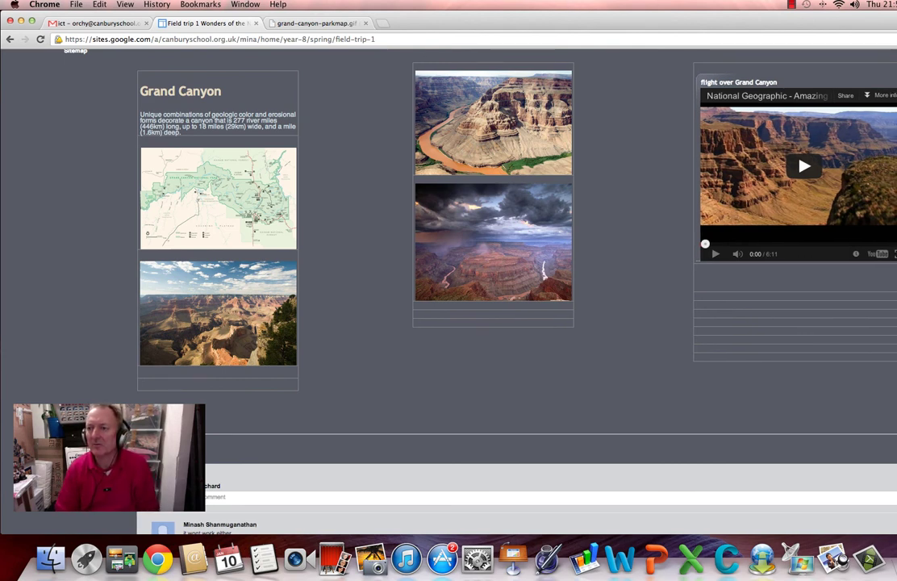
# Resize the browser window so its right edge is on screen and the page's three columns fit at full width
pyautogui.moveTo(895, 74); pyautogui.dragTo(696, 98)
pyautogui.scroll(-3, 637, 102)
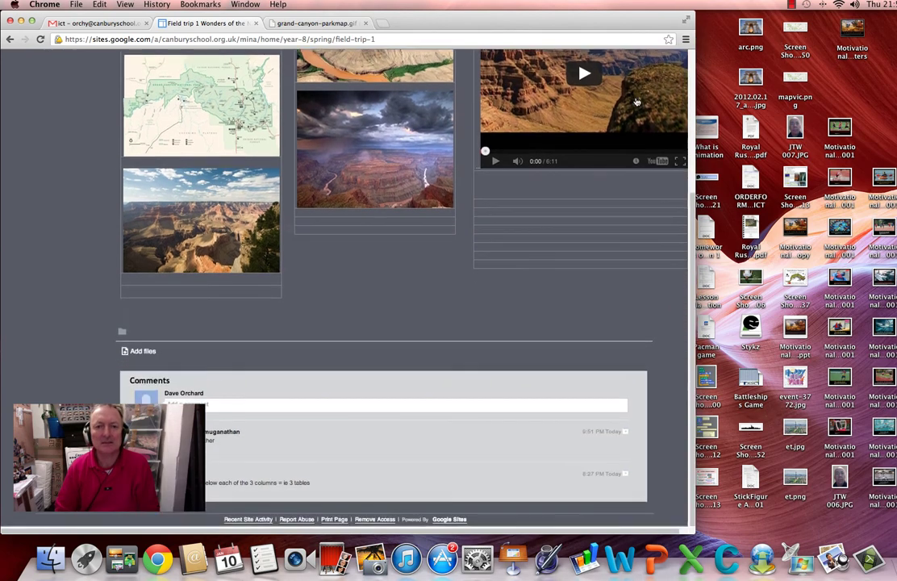
pyautogui.scroll(5, 639, 102)
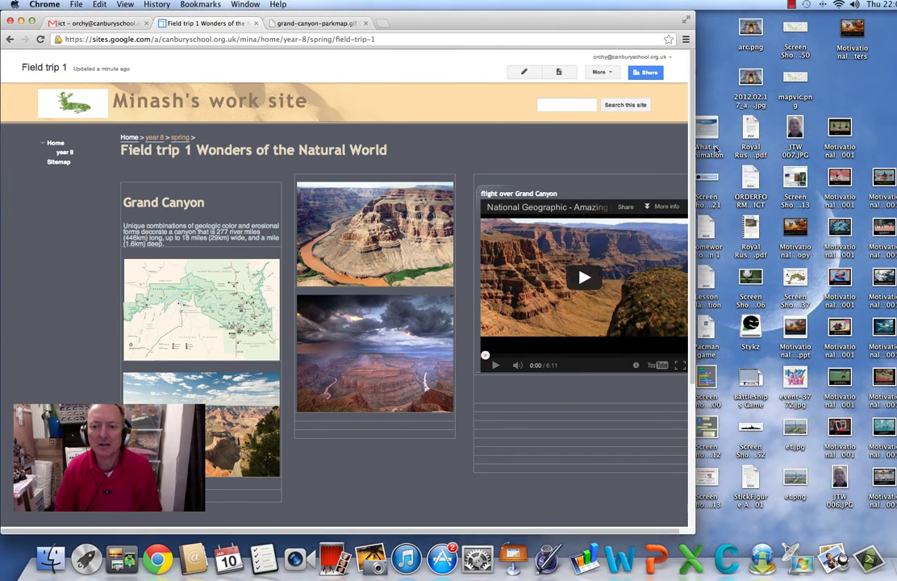
pyautogui.moveTo(694, 526); pyautogui.dragTo(879, 533)
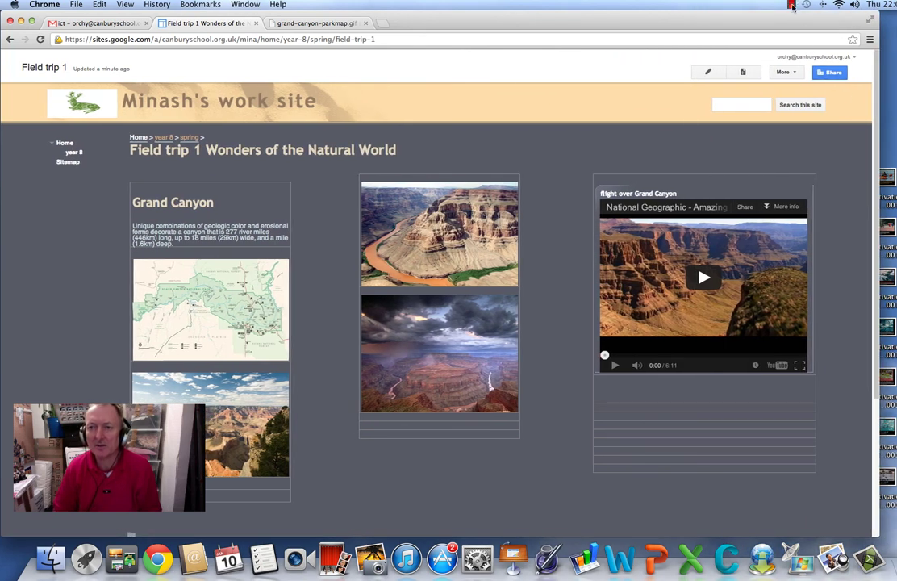